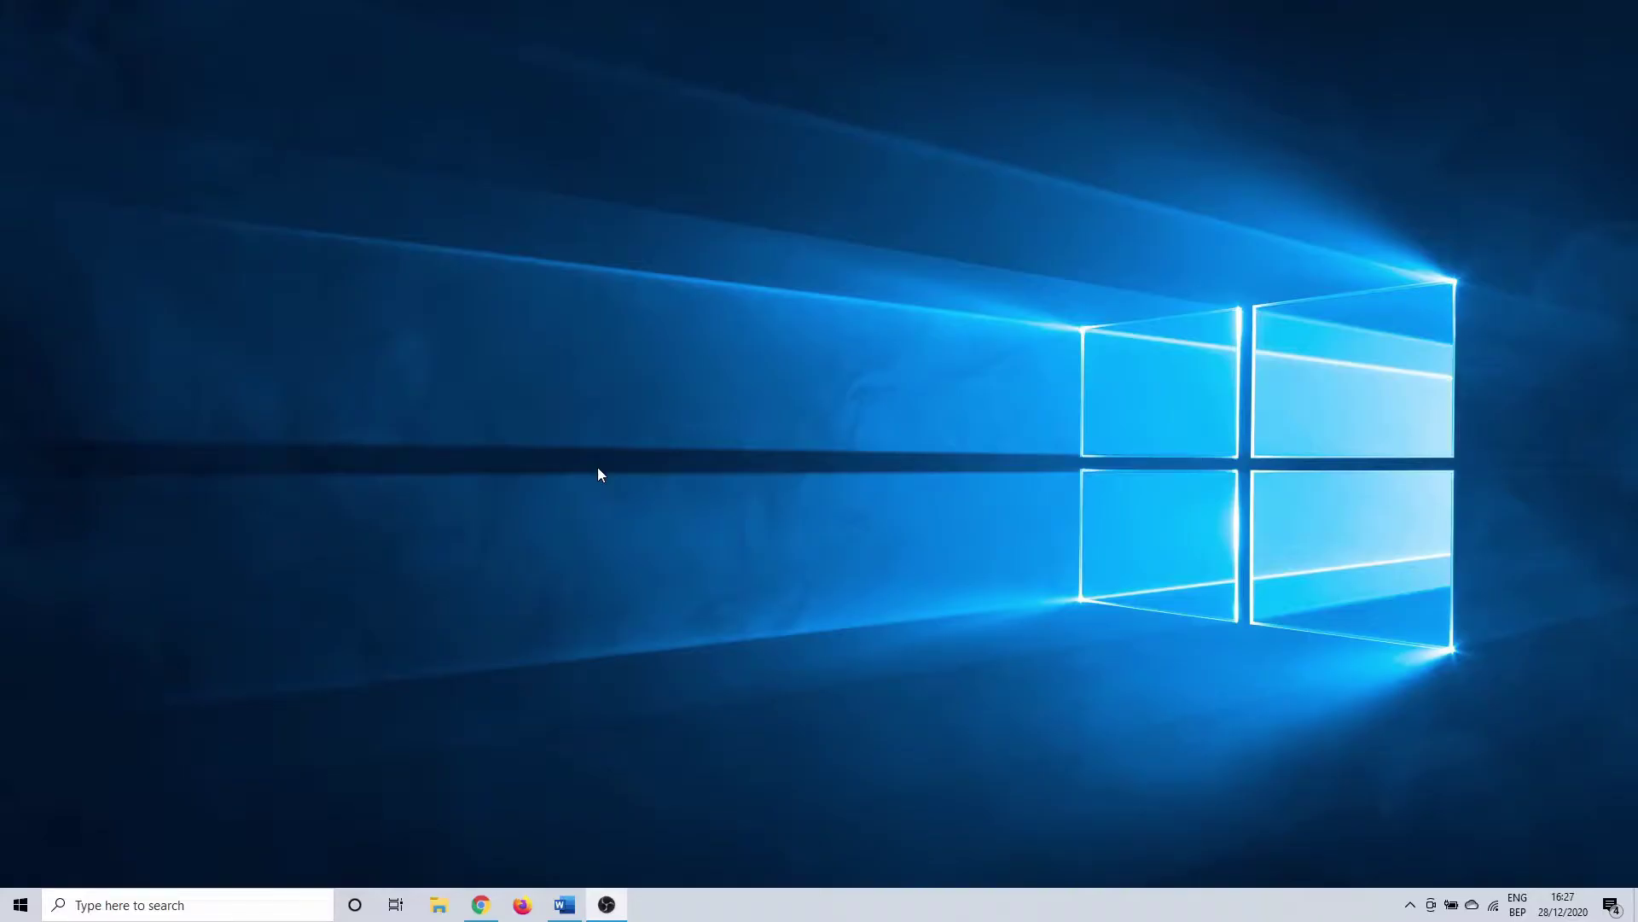
# Step: Search Windows for 'find and fix problems with bluetooth' to find the Bluetooth troubleshooter
pyautogui.click(97, 903)
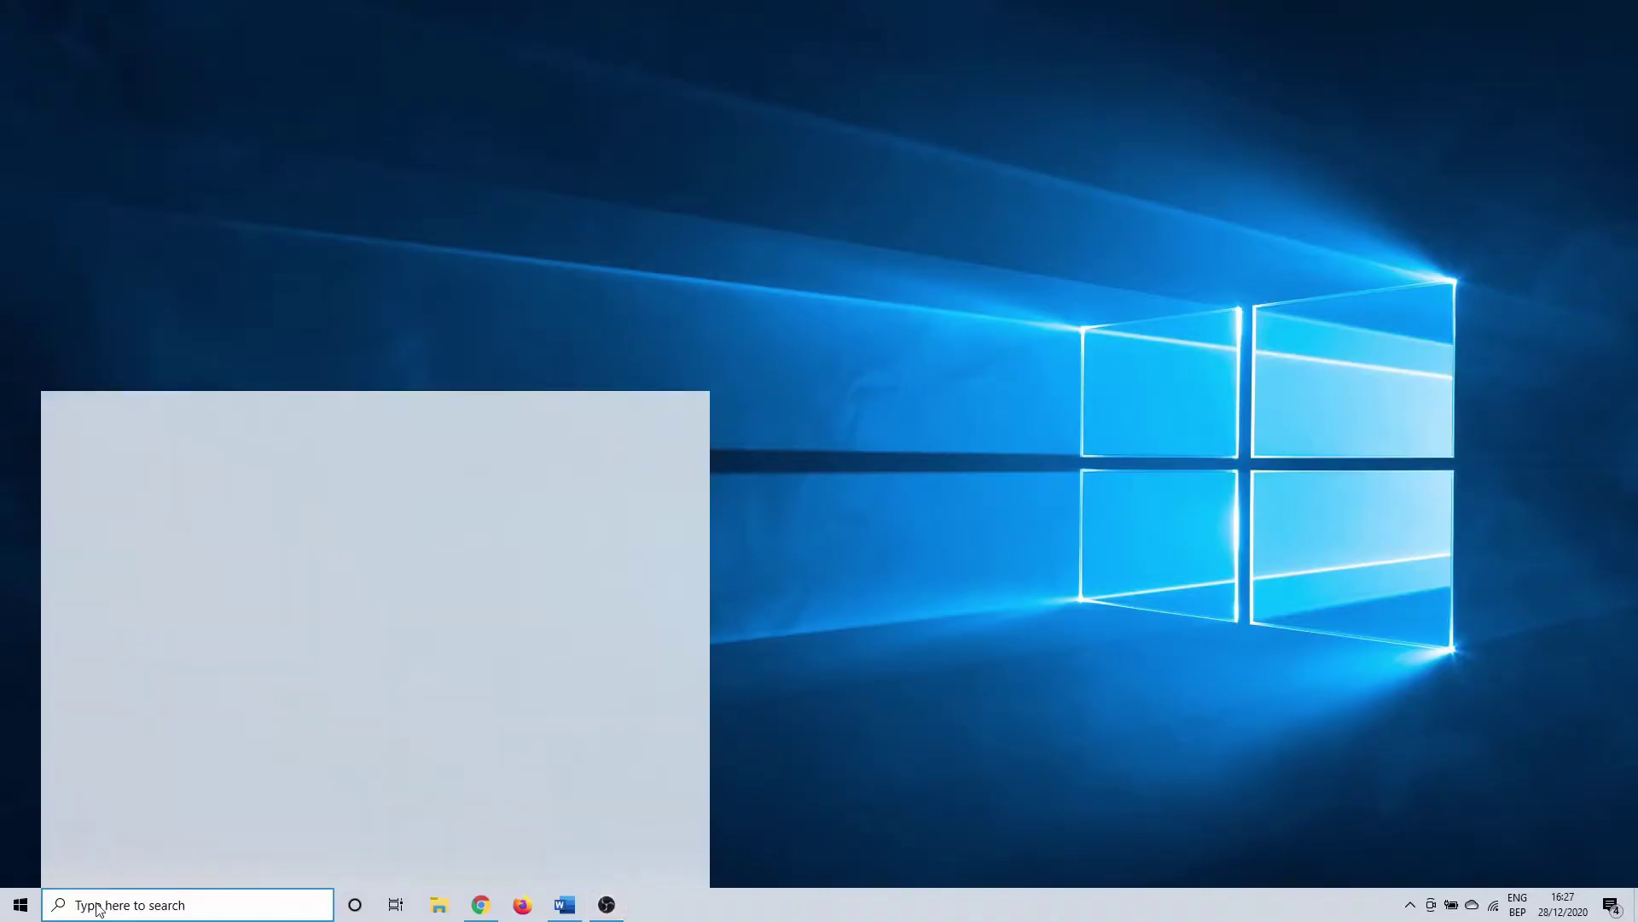
pyautogui.write('find and ')
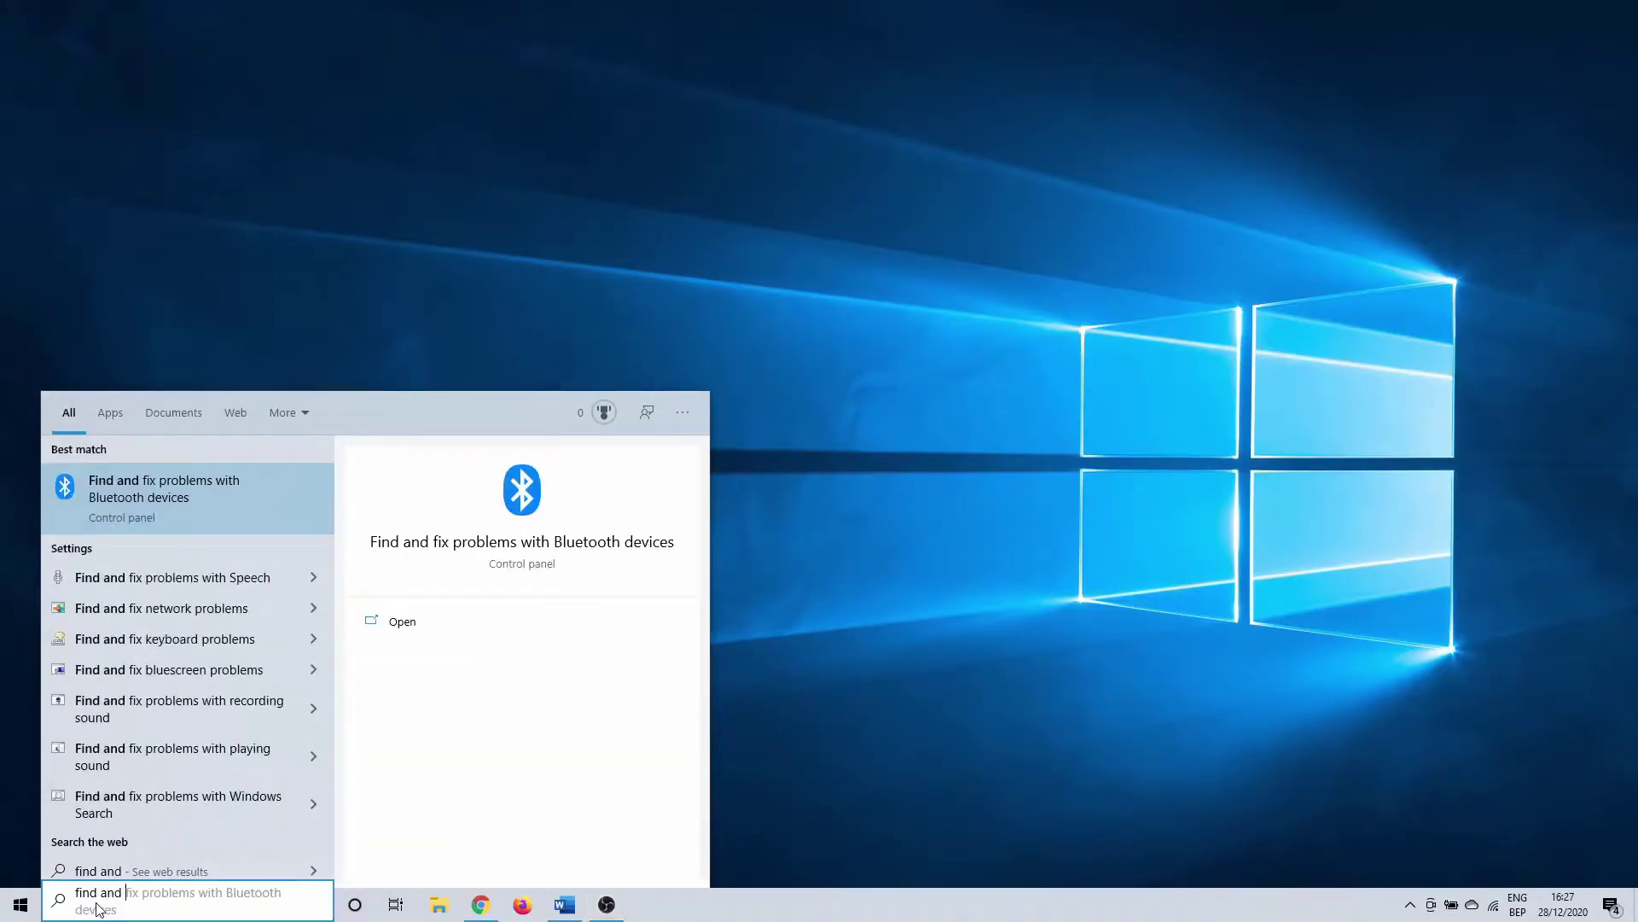
pyautogui.write('fix problems with bluetooth')
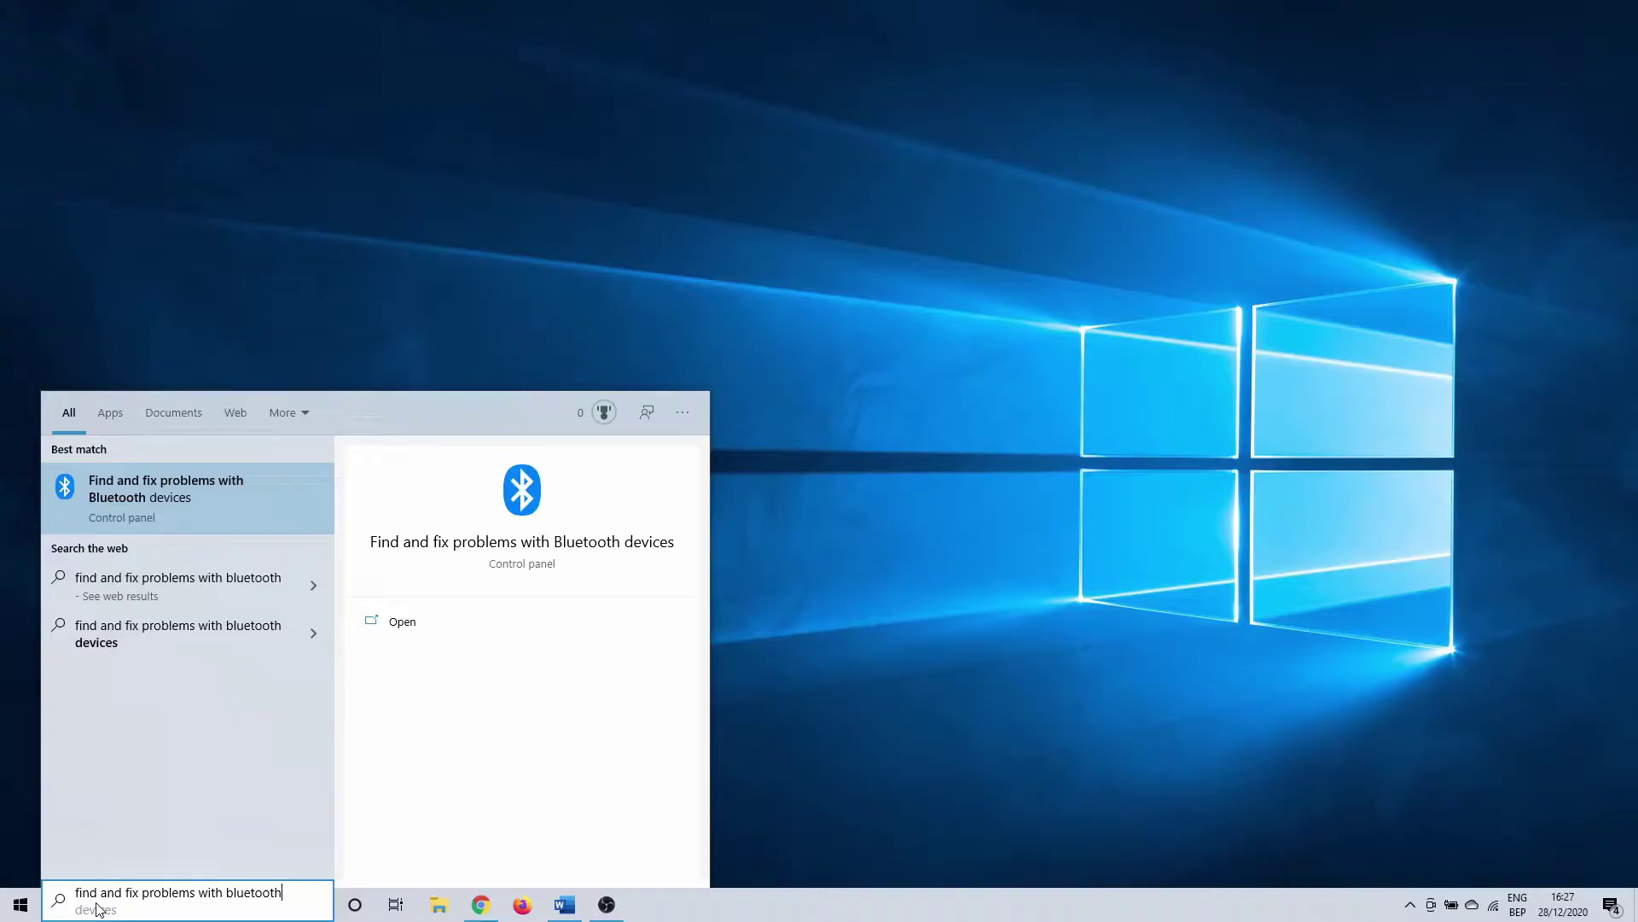
# Step: Run the Bluetooth devices troubleshooter until it fixes the Bluetooth radio status, then close it
pyautogui.click(215, 480)
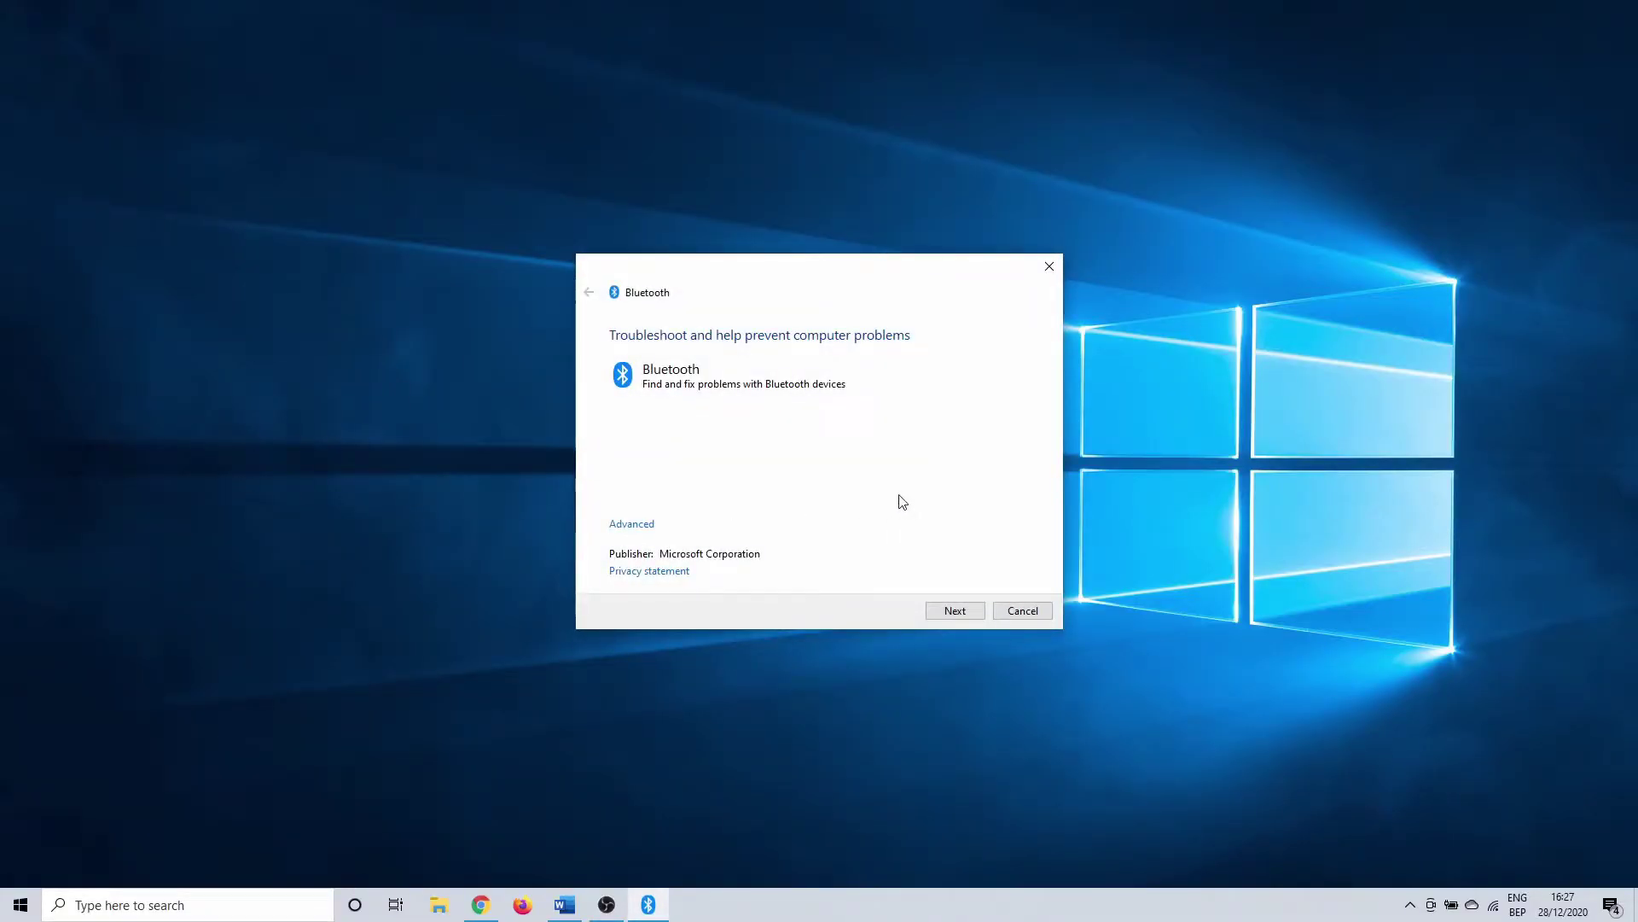
pyautogui.click(976, 616)
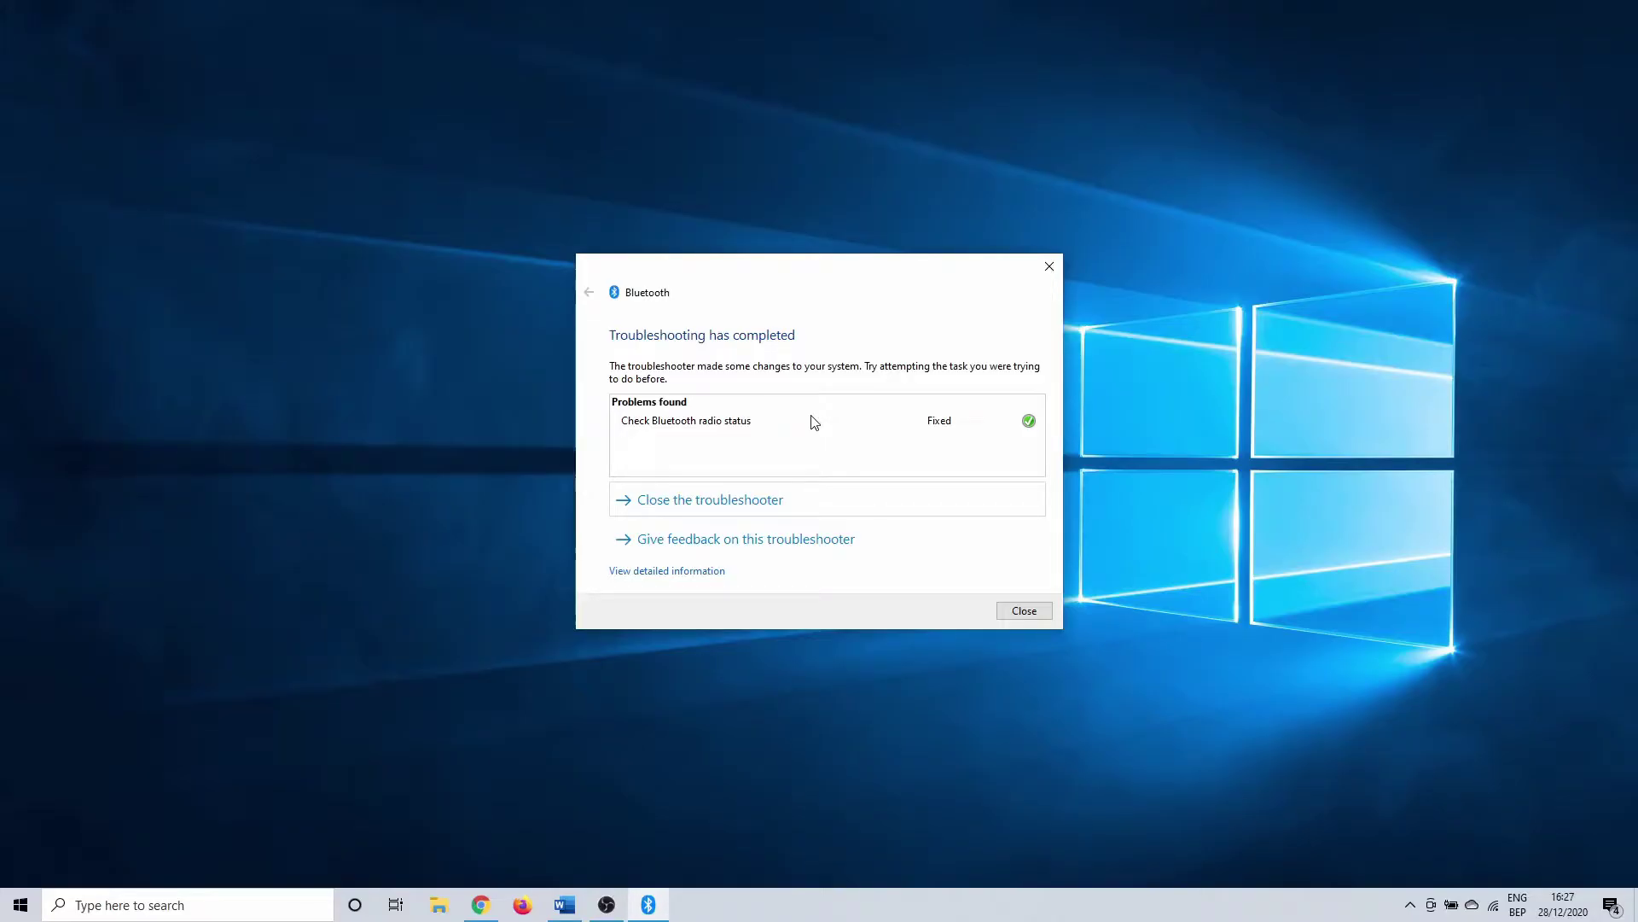
pyautogui.click(1030, 611)
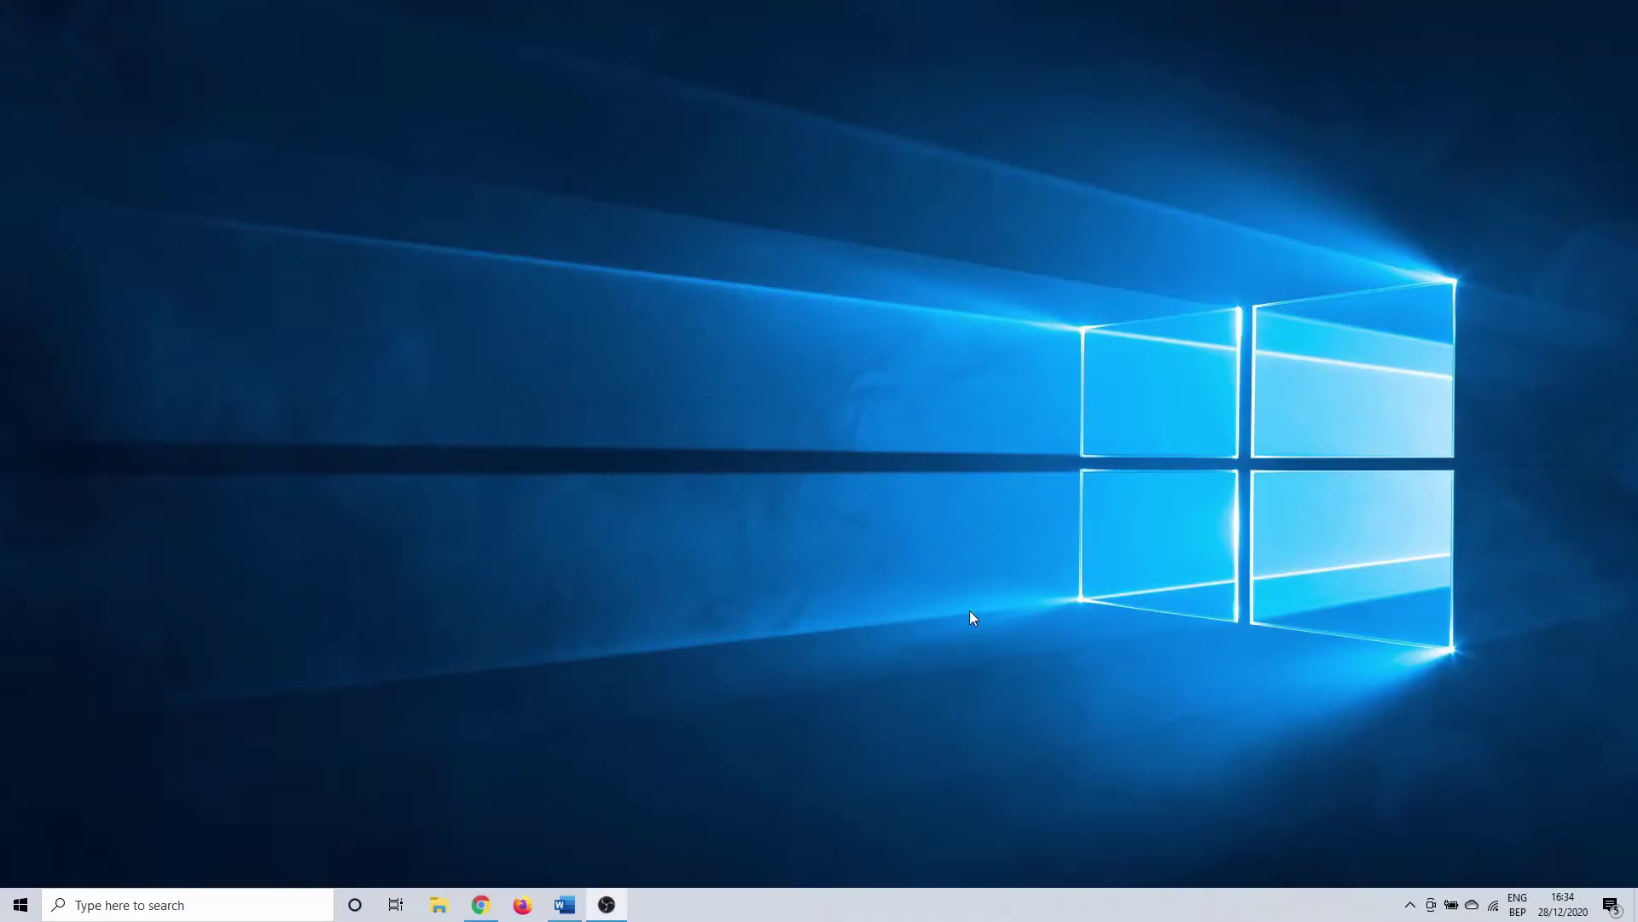
# Step: Open the Services console by searching for 'services'
pyautogui.click(185, 907)
pyautogui.write('services')
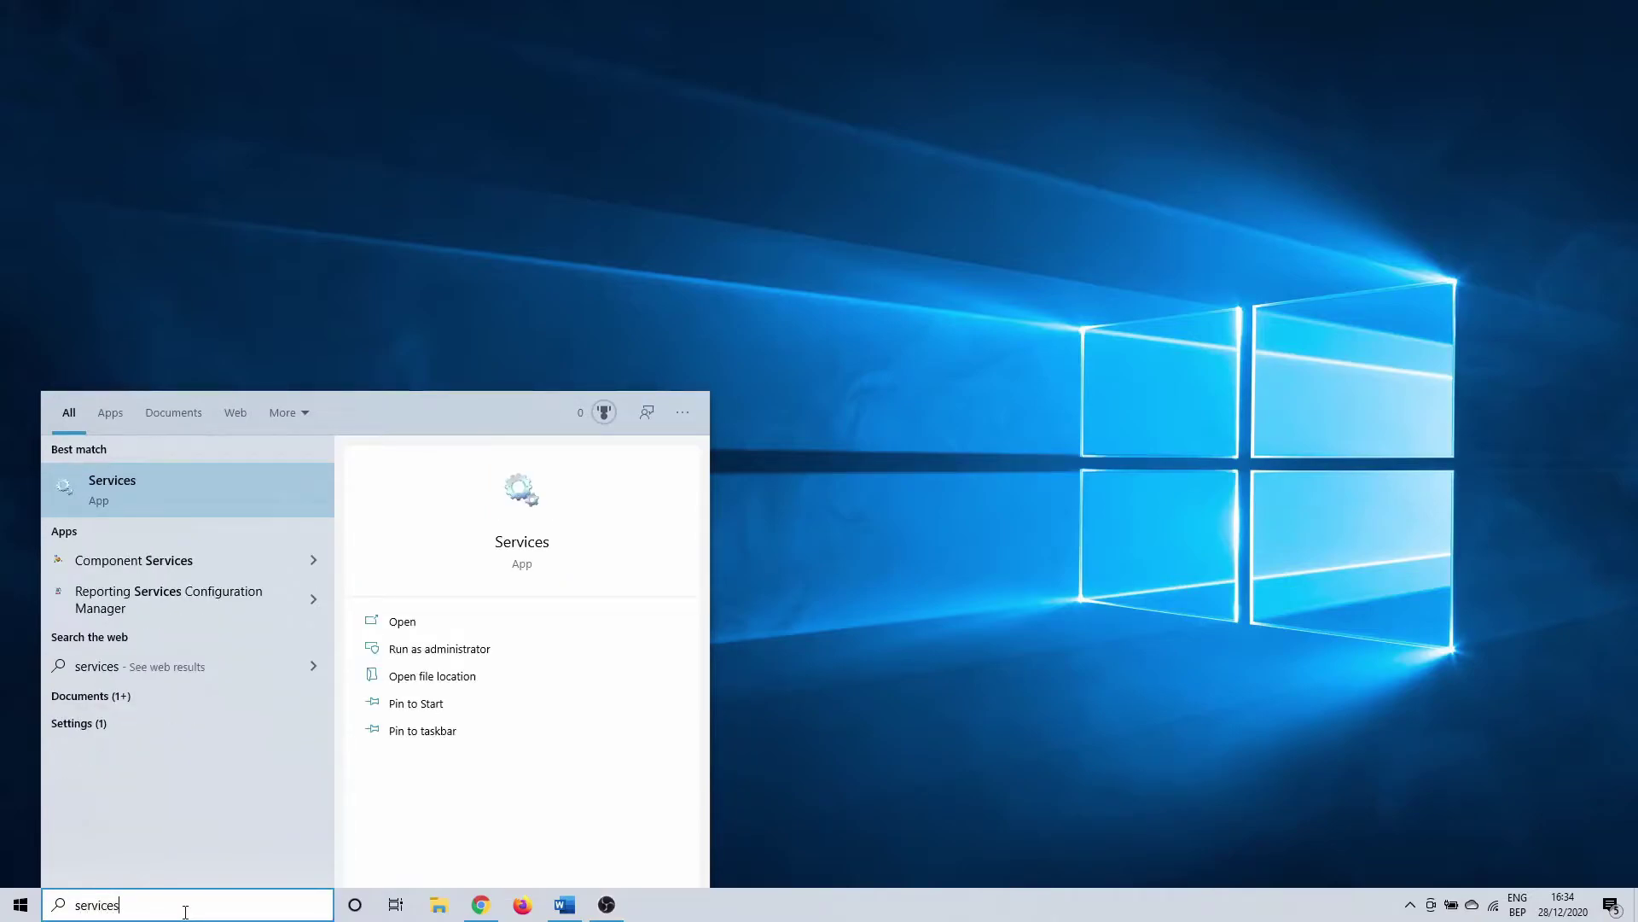
pyautogui.press('Return')
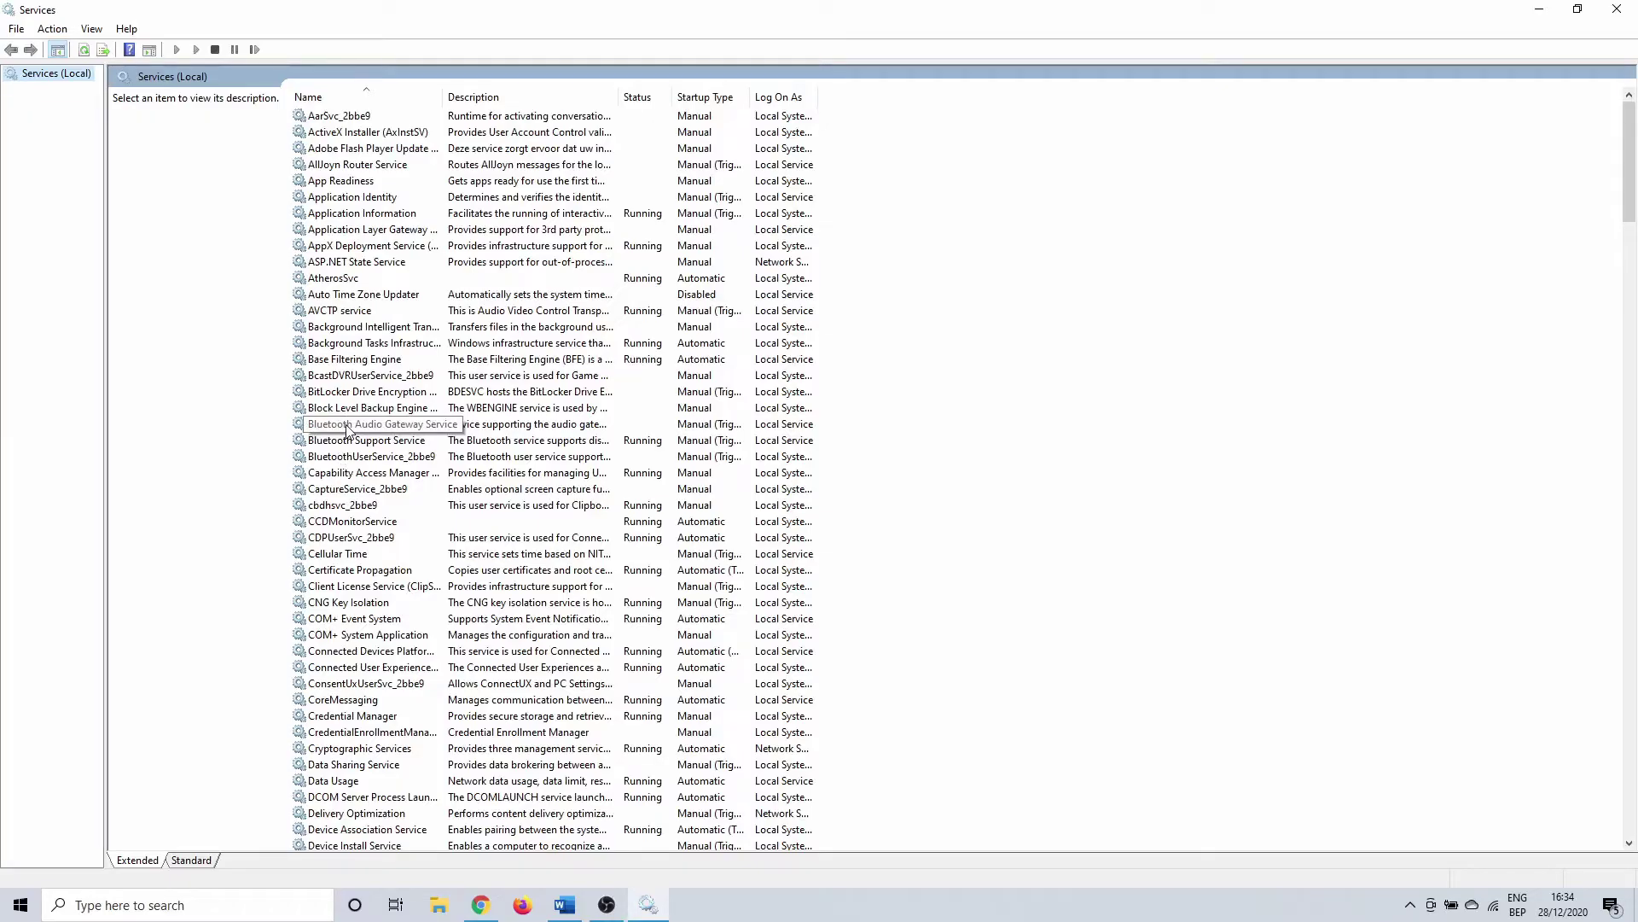
# Step: Set Bluetooth Audio Gateway Service to Automatic startup, start it, and apply with OK
pyautogui.doubleClick(348, 430)
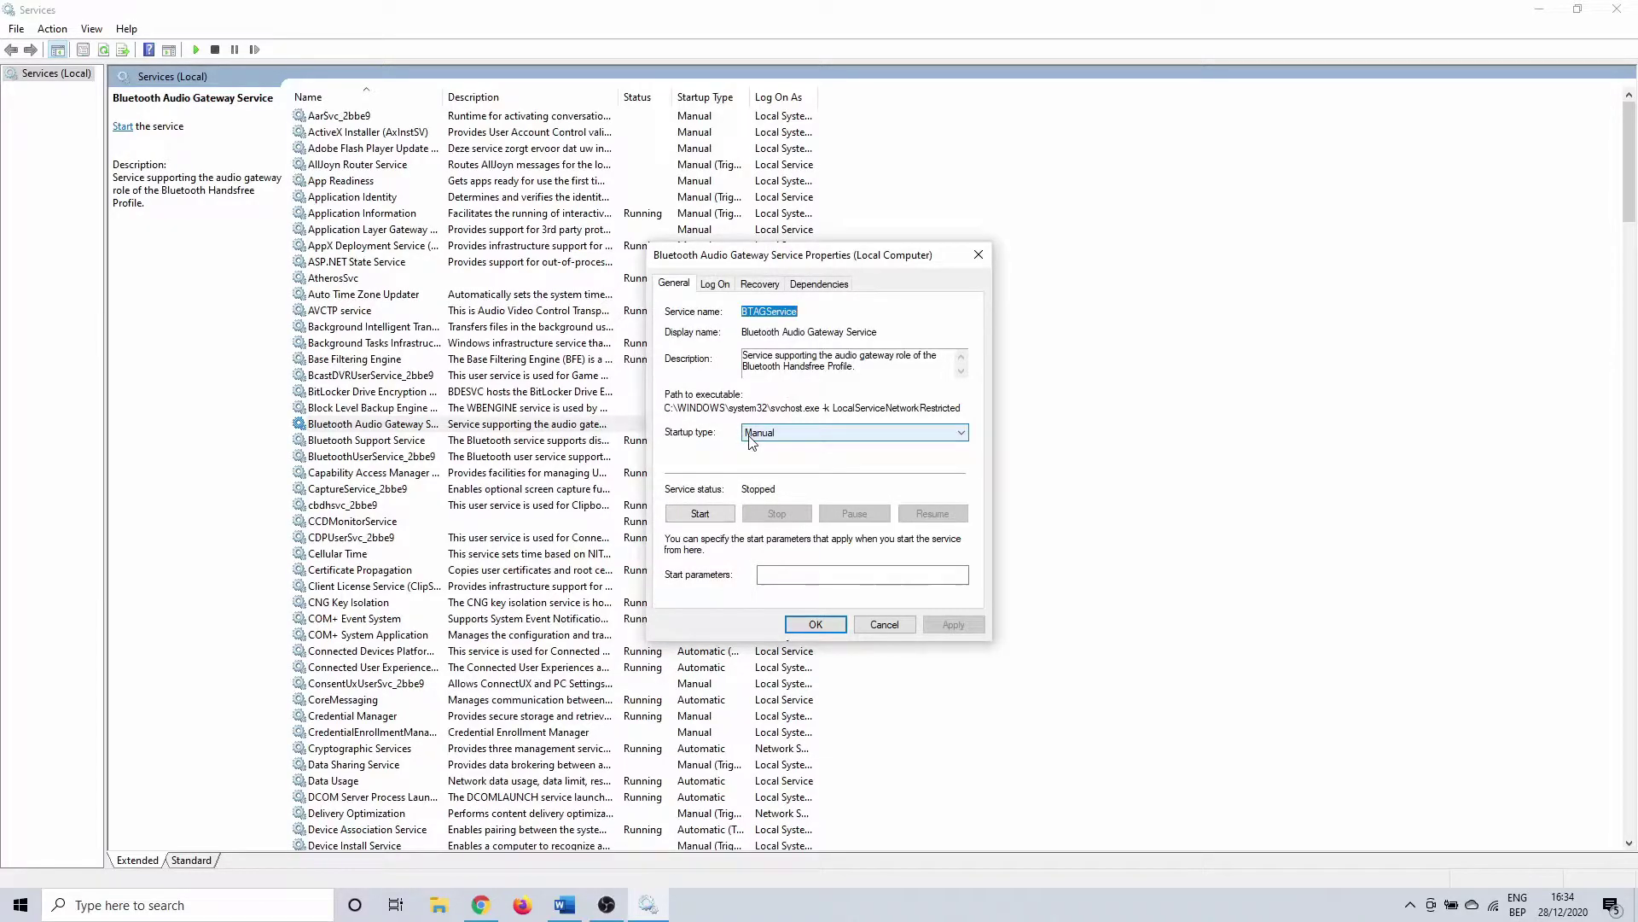
pyautogui.click(751, 437)
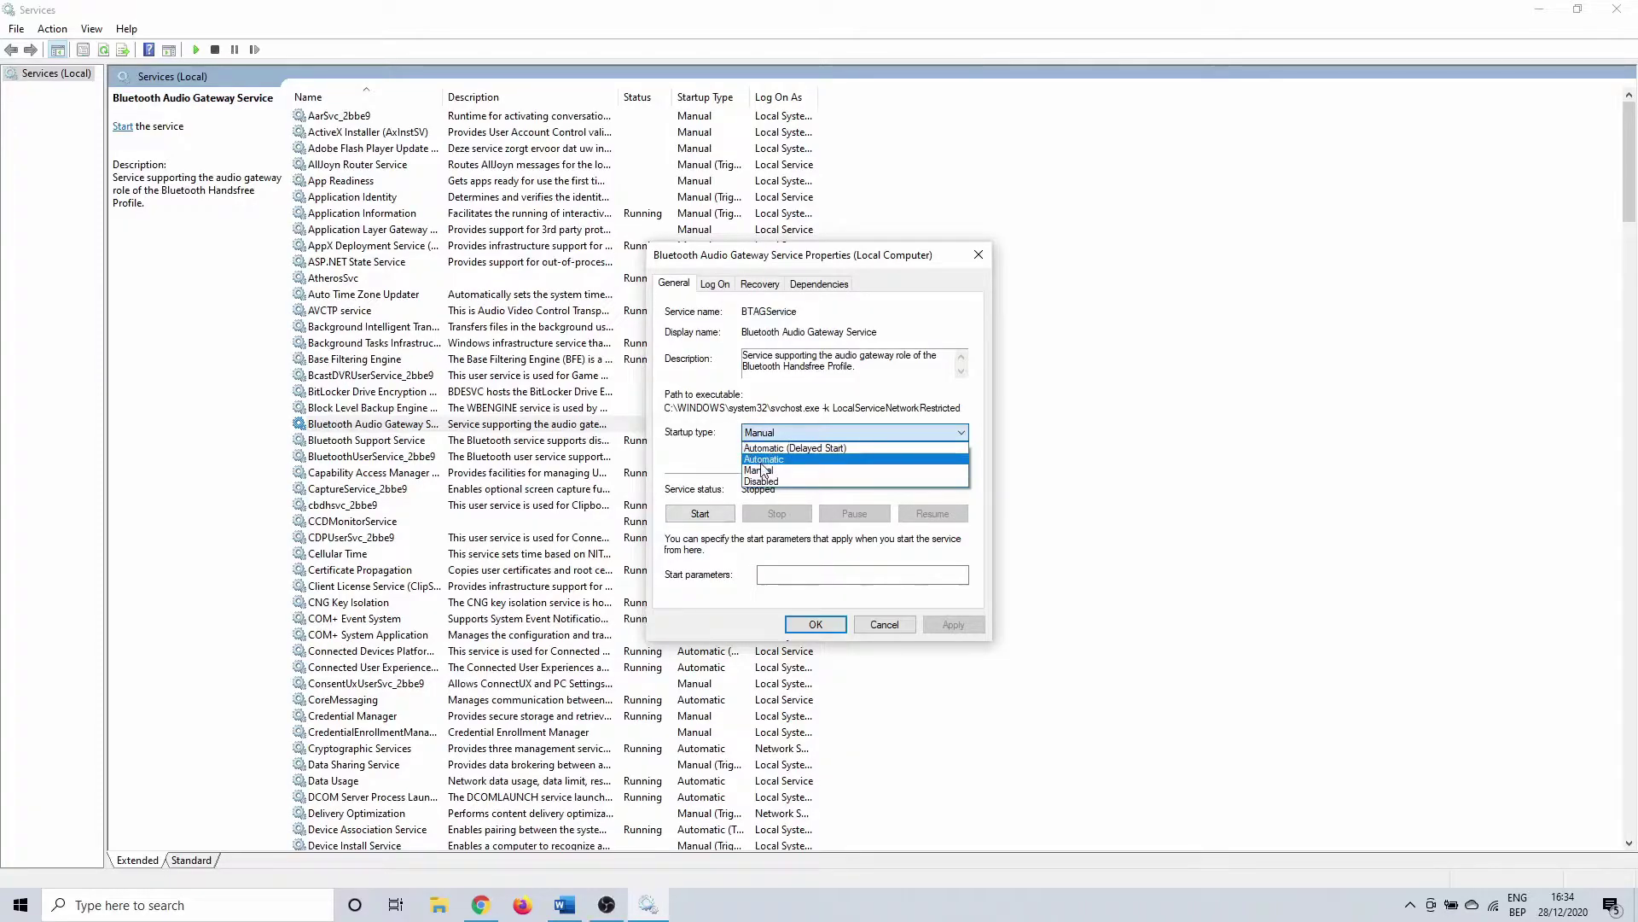
pyautogui.click(762, 463)
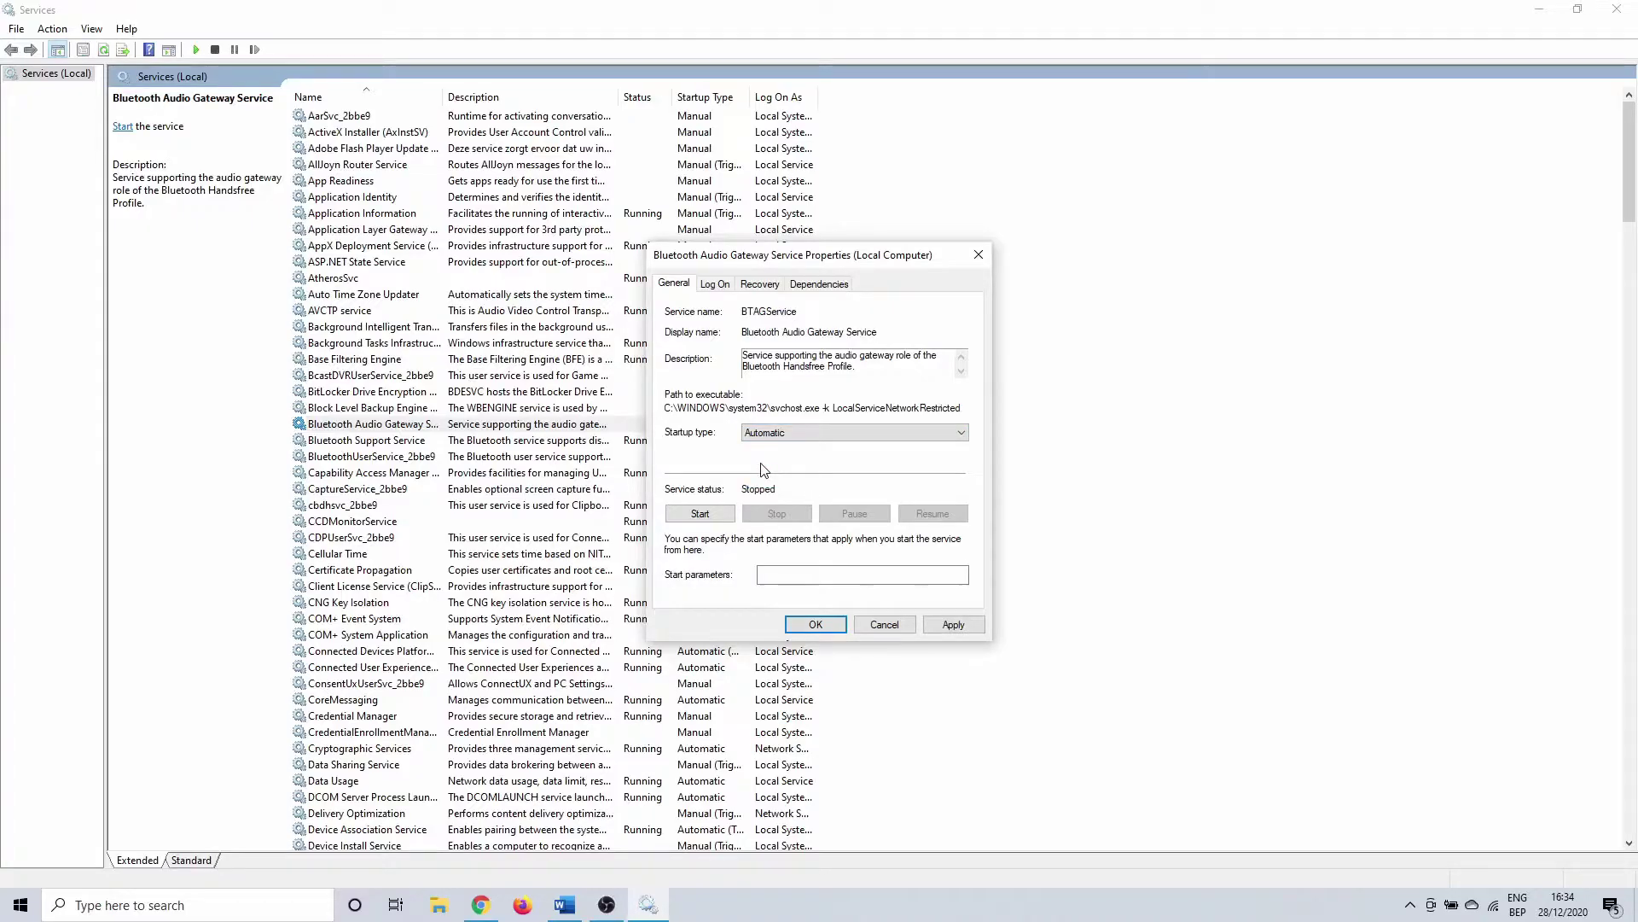
pyautogui.click(717, 515)
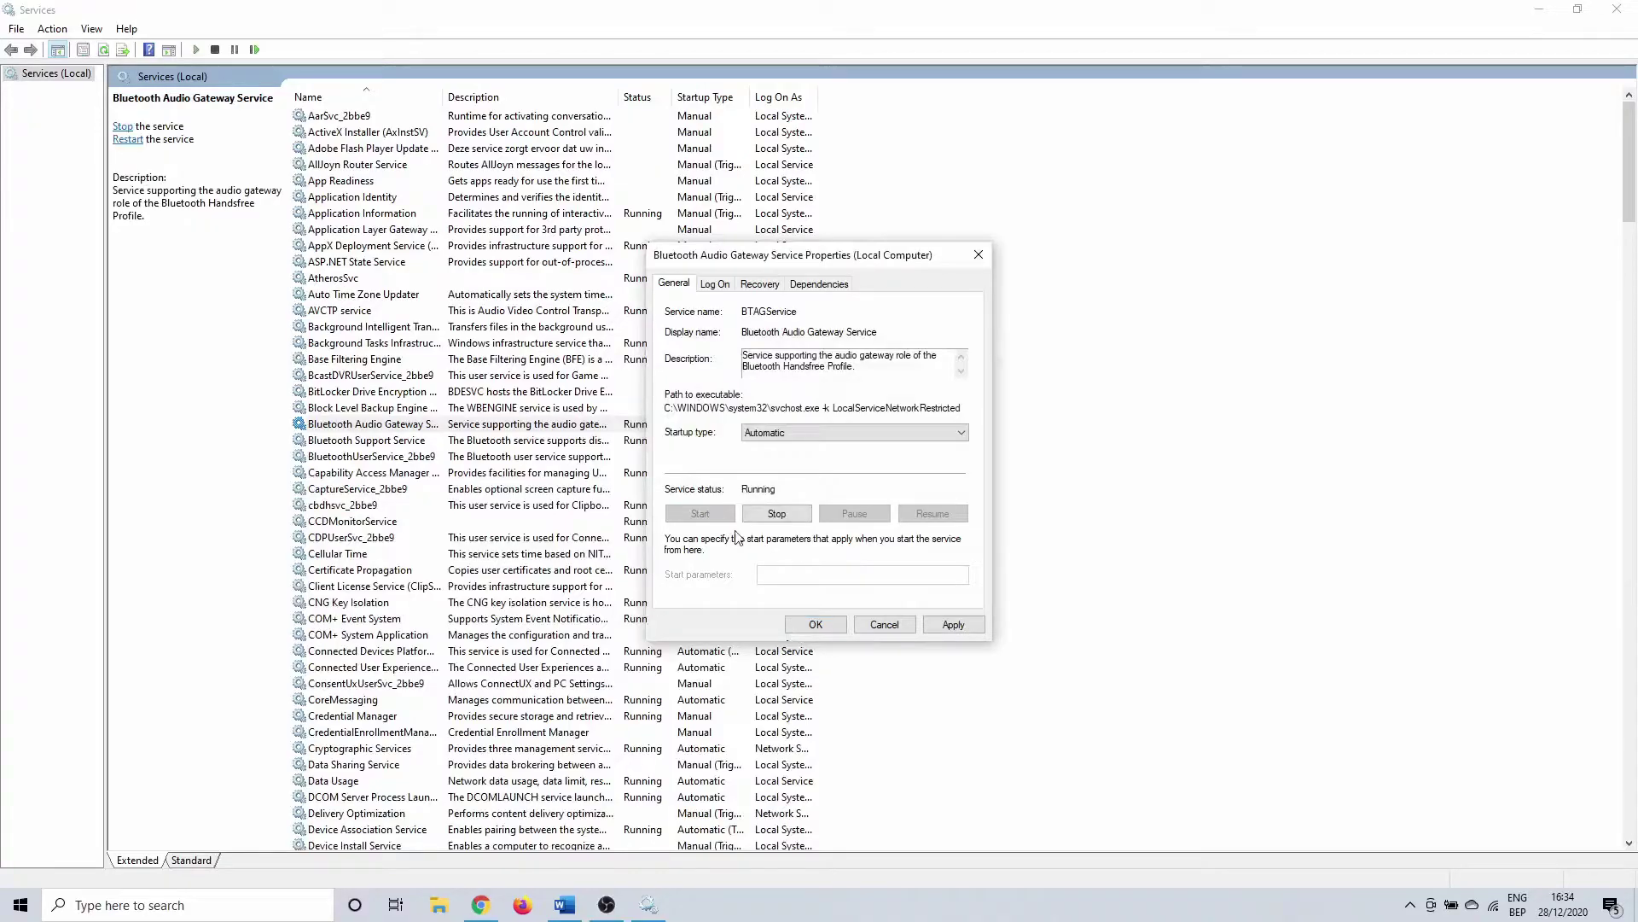
pyautogui.click(815, 624)
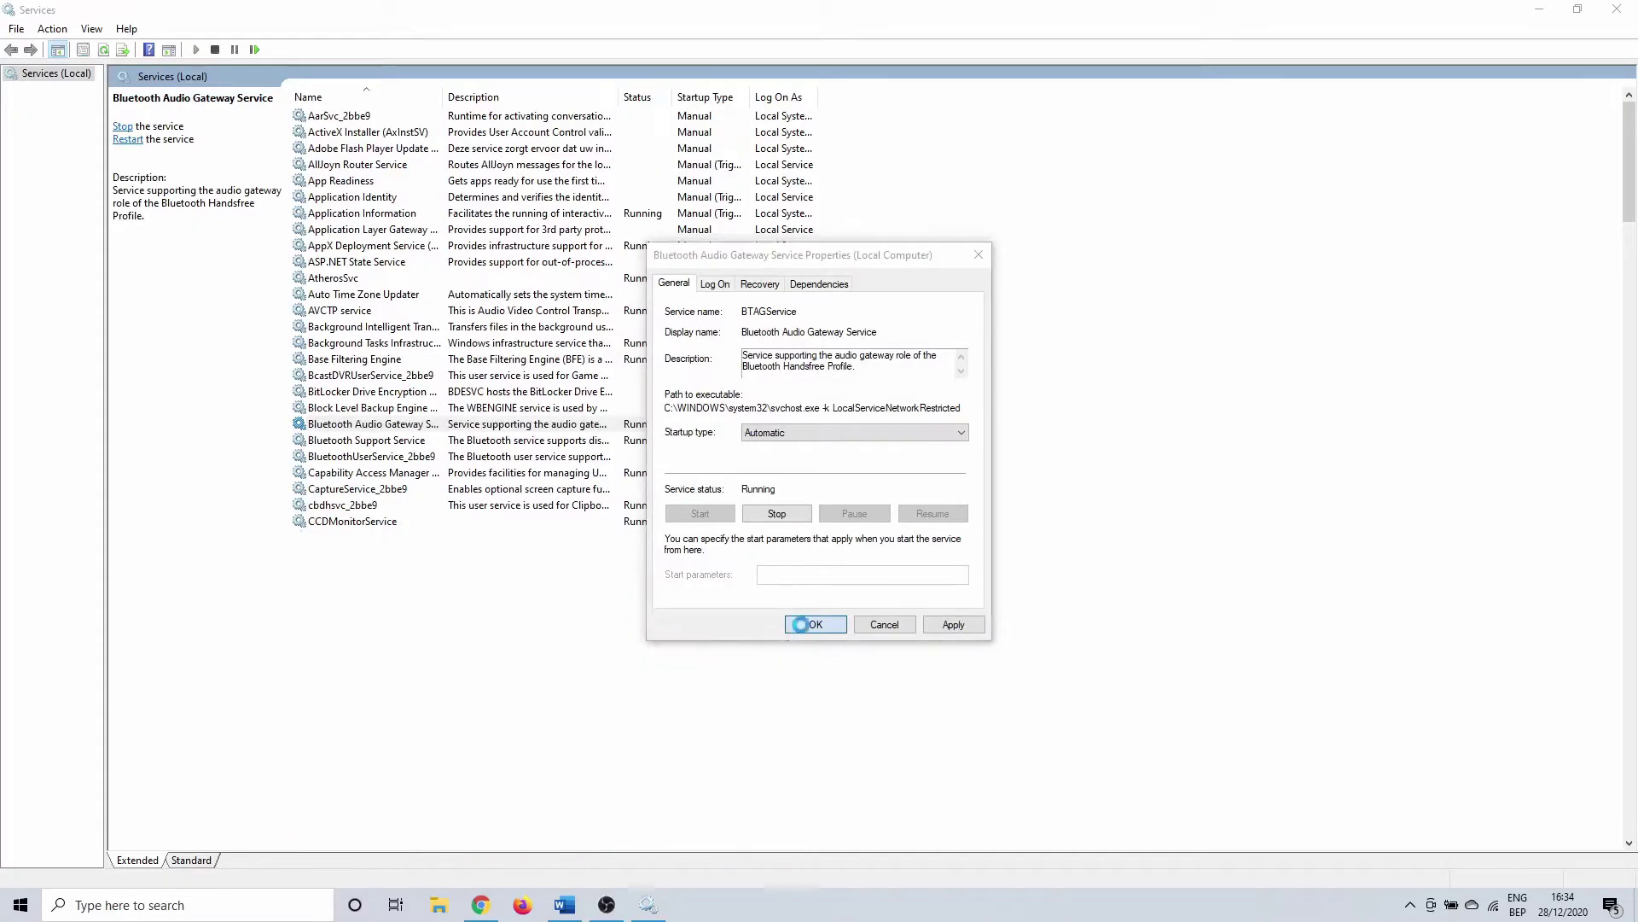
# Step: Start the BluetoothUserService_2bbe9 service from its properties, then close the Services window
pyautogui.rightClick(346, 460)
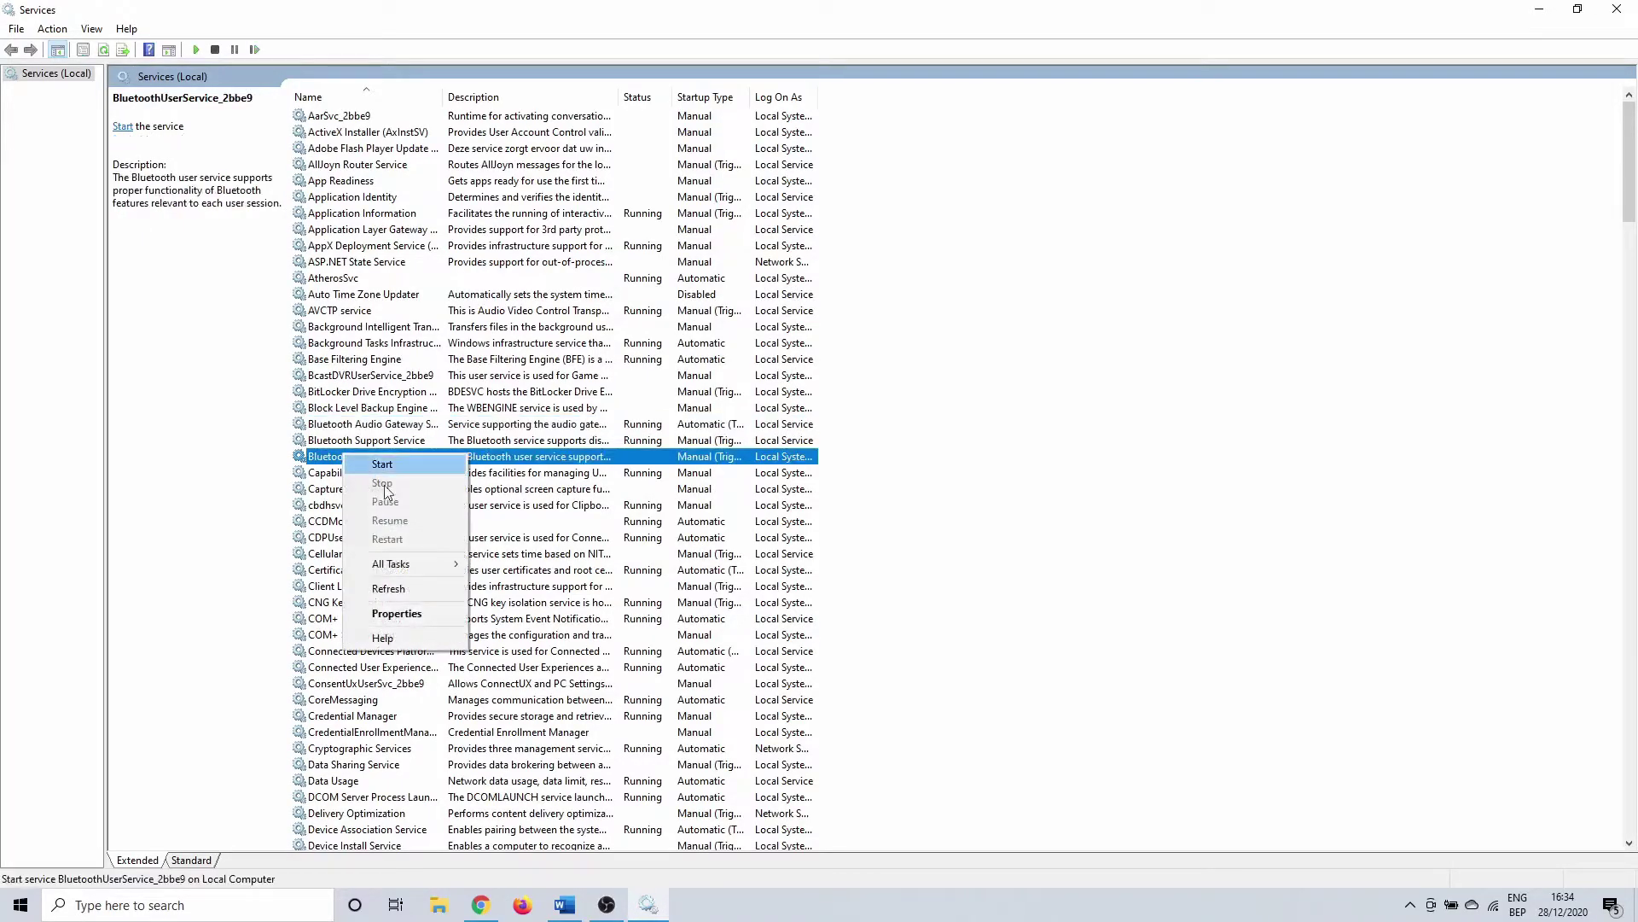
pyautogui.click(407, 618)
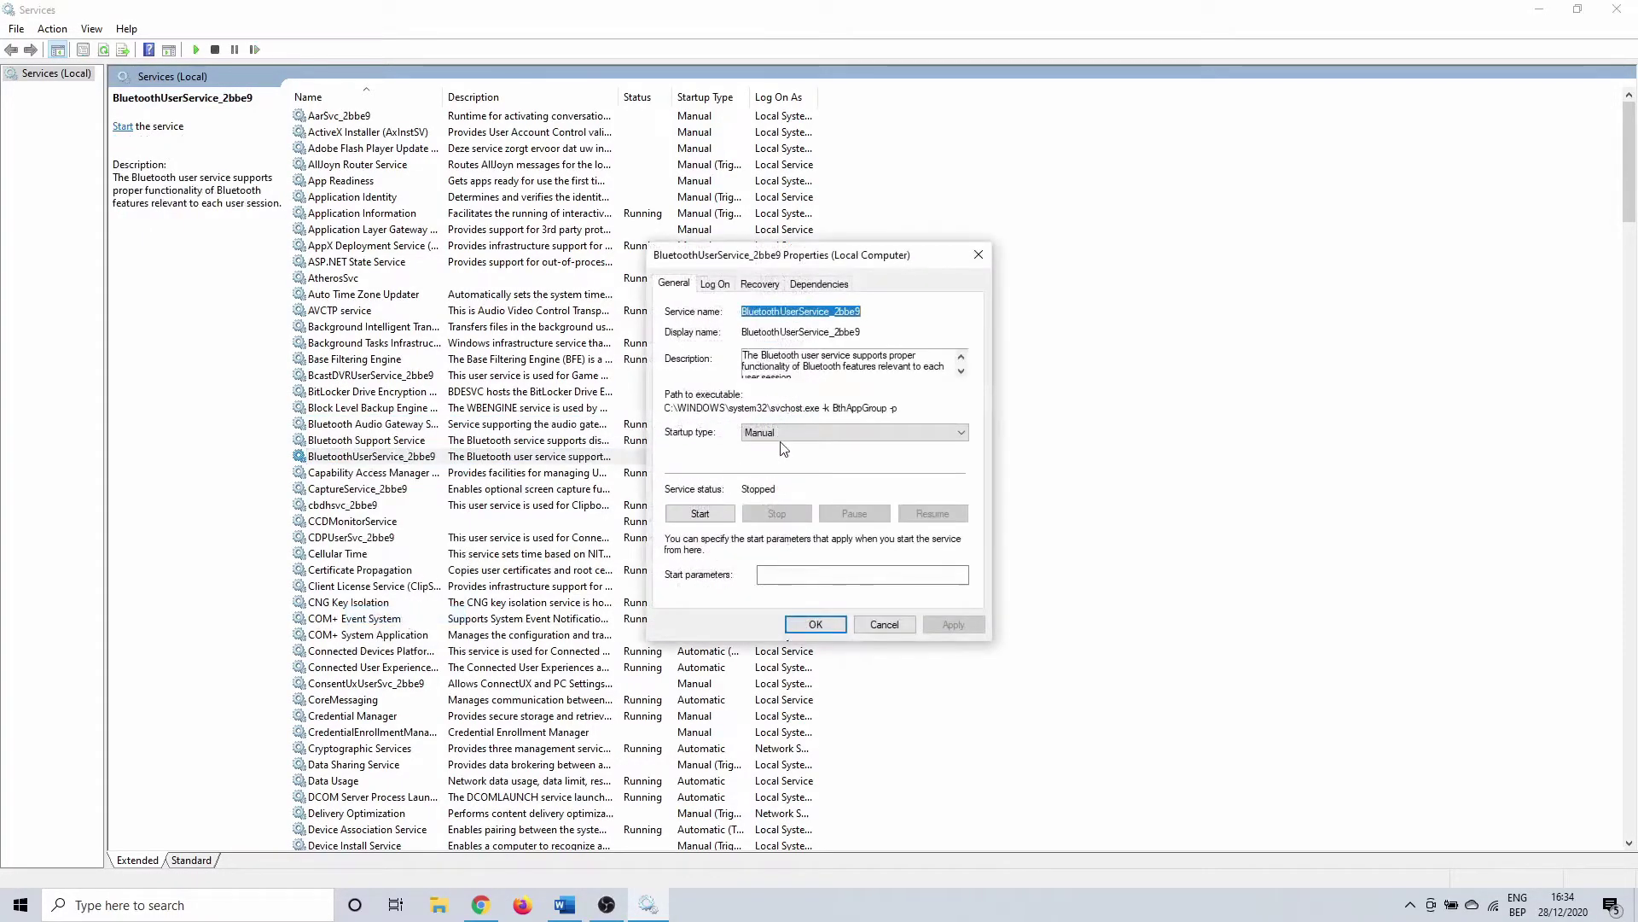
pyautogui.click(706, 516)
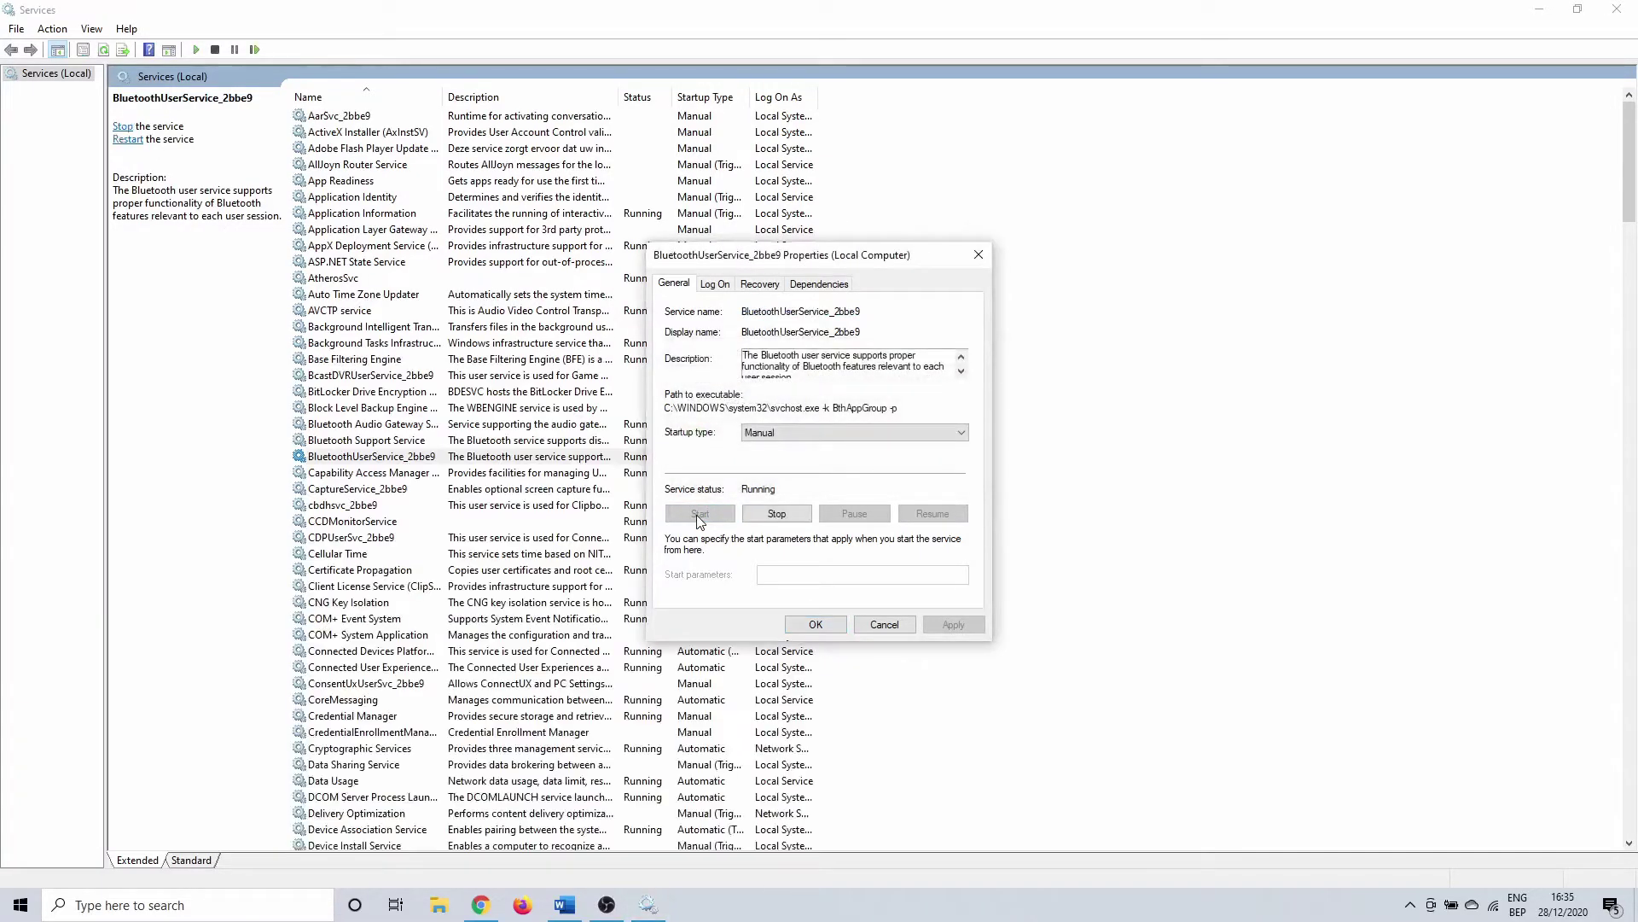
pyautogui.click(812, 625)
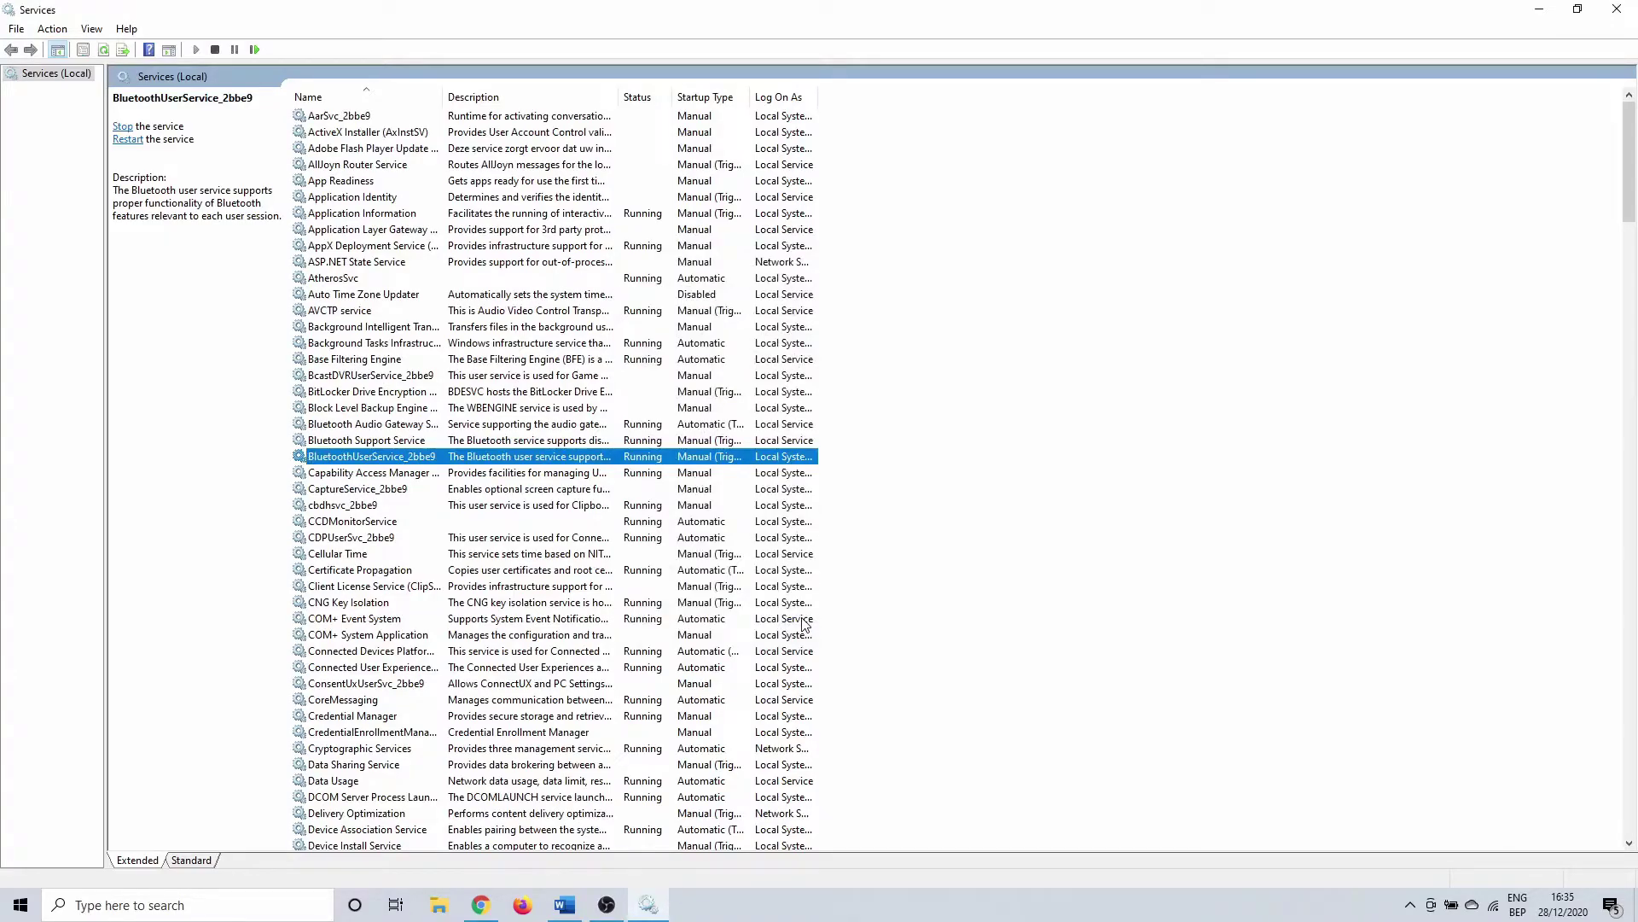
pyautogui.click(1634, 10)
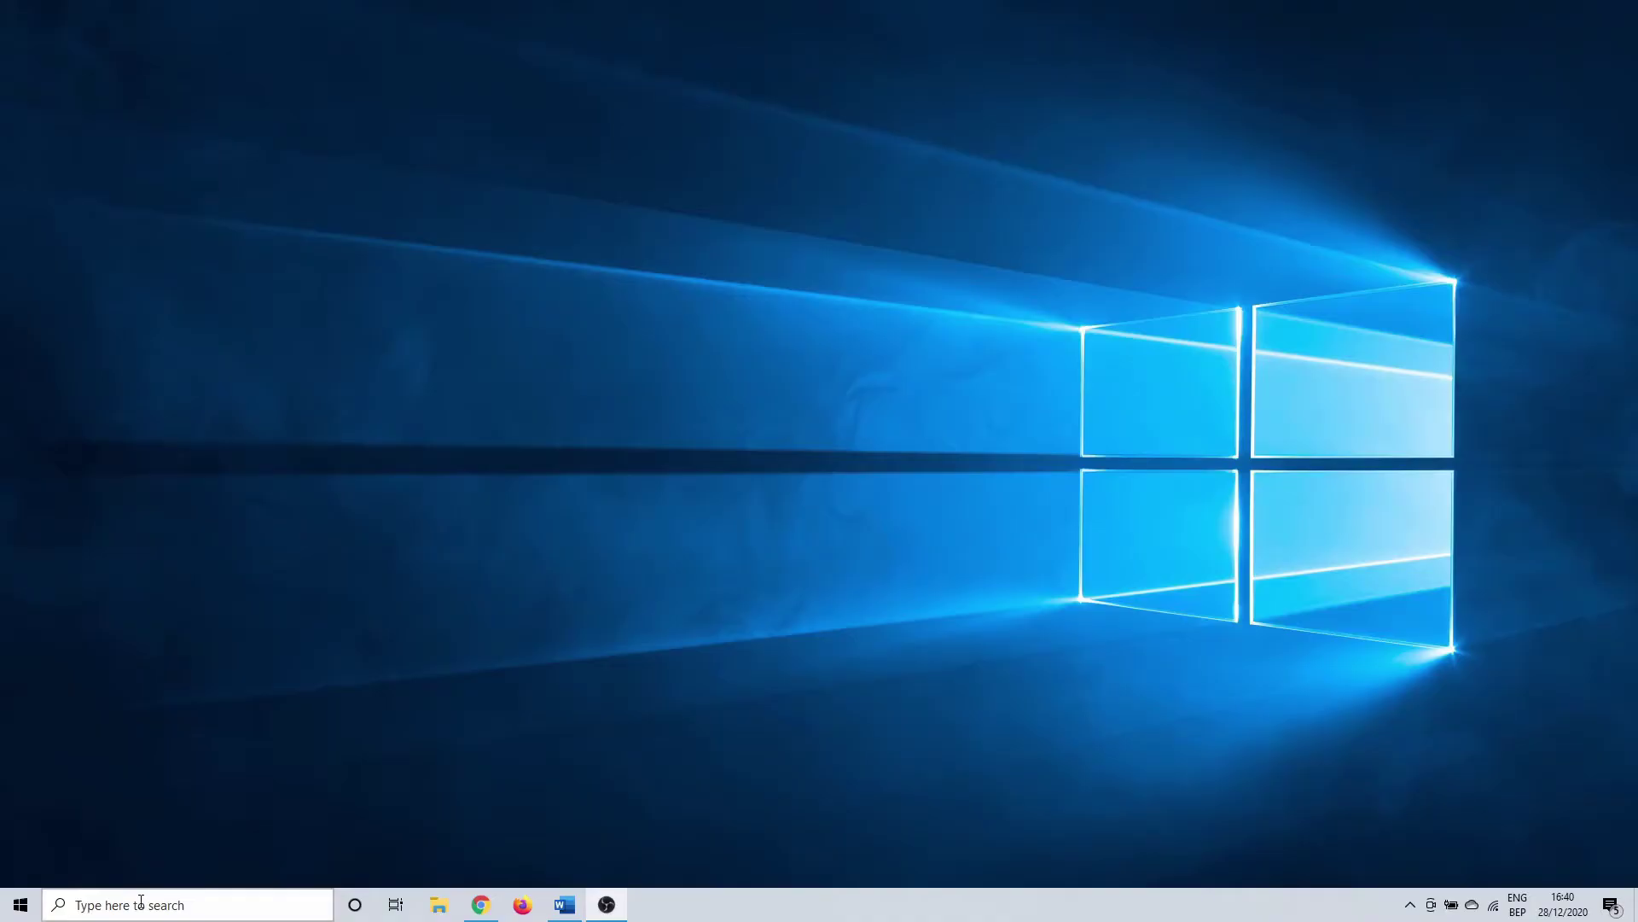
# Step: Open Device Manager via search, maximize it, and expand the Bluetooth category
pyautogui.click(140, 902)
pyautogui.write('devi')
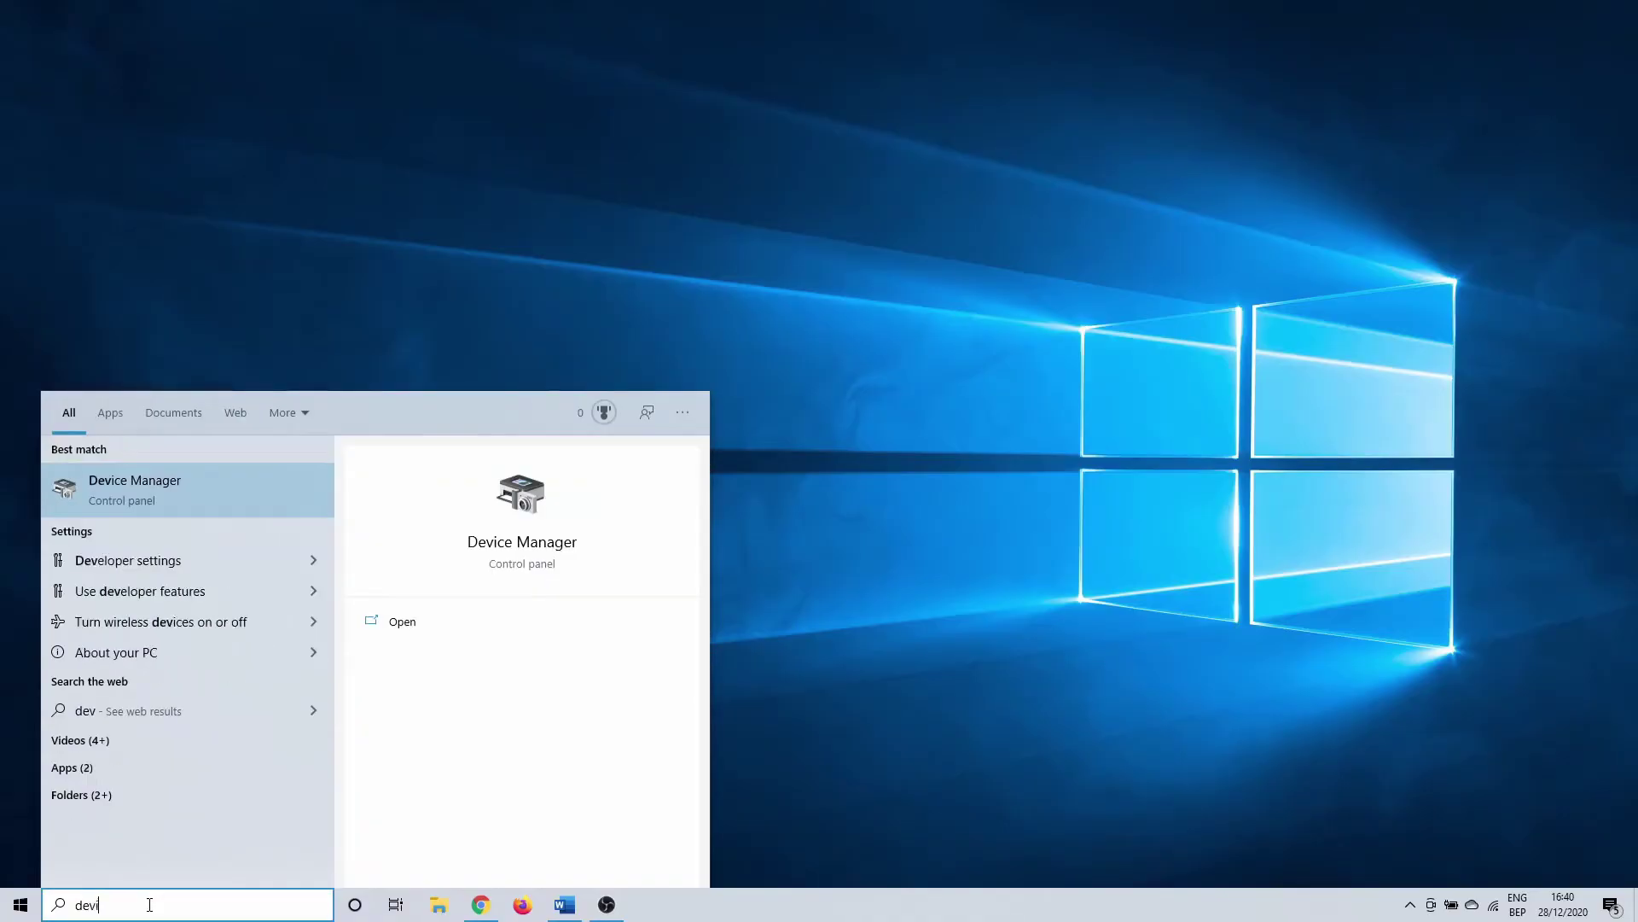
pyautogui.write('ce manager')
pyautogui.press('Return')
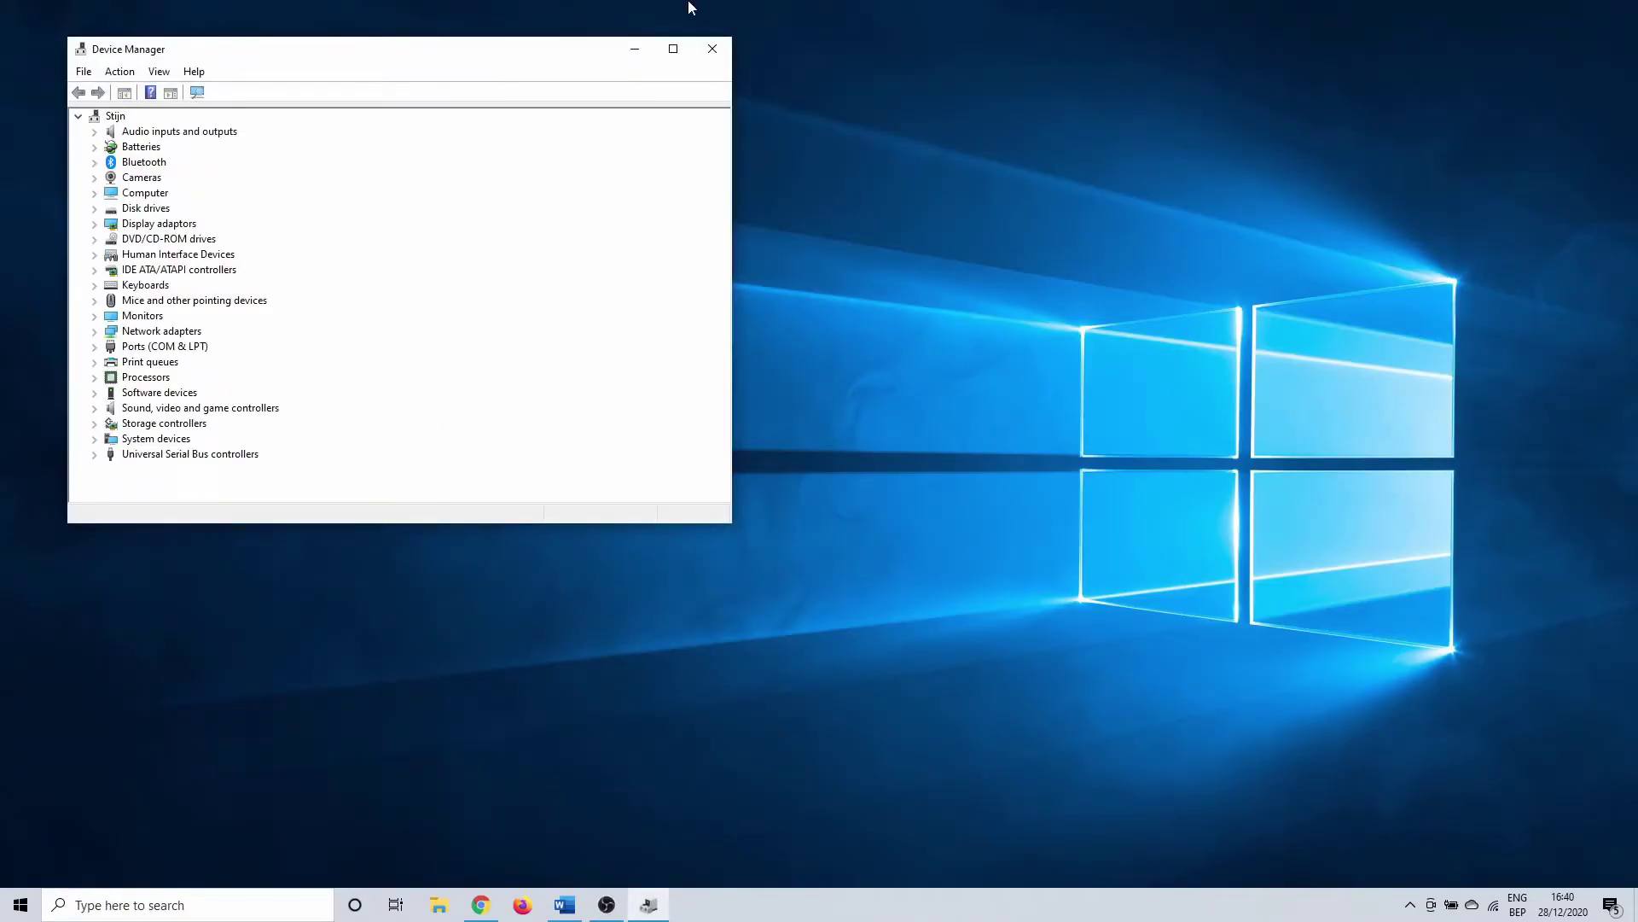
pyautogui.click(674, 49)
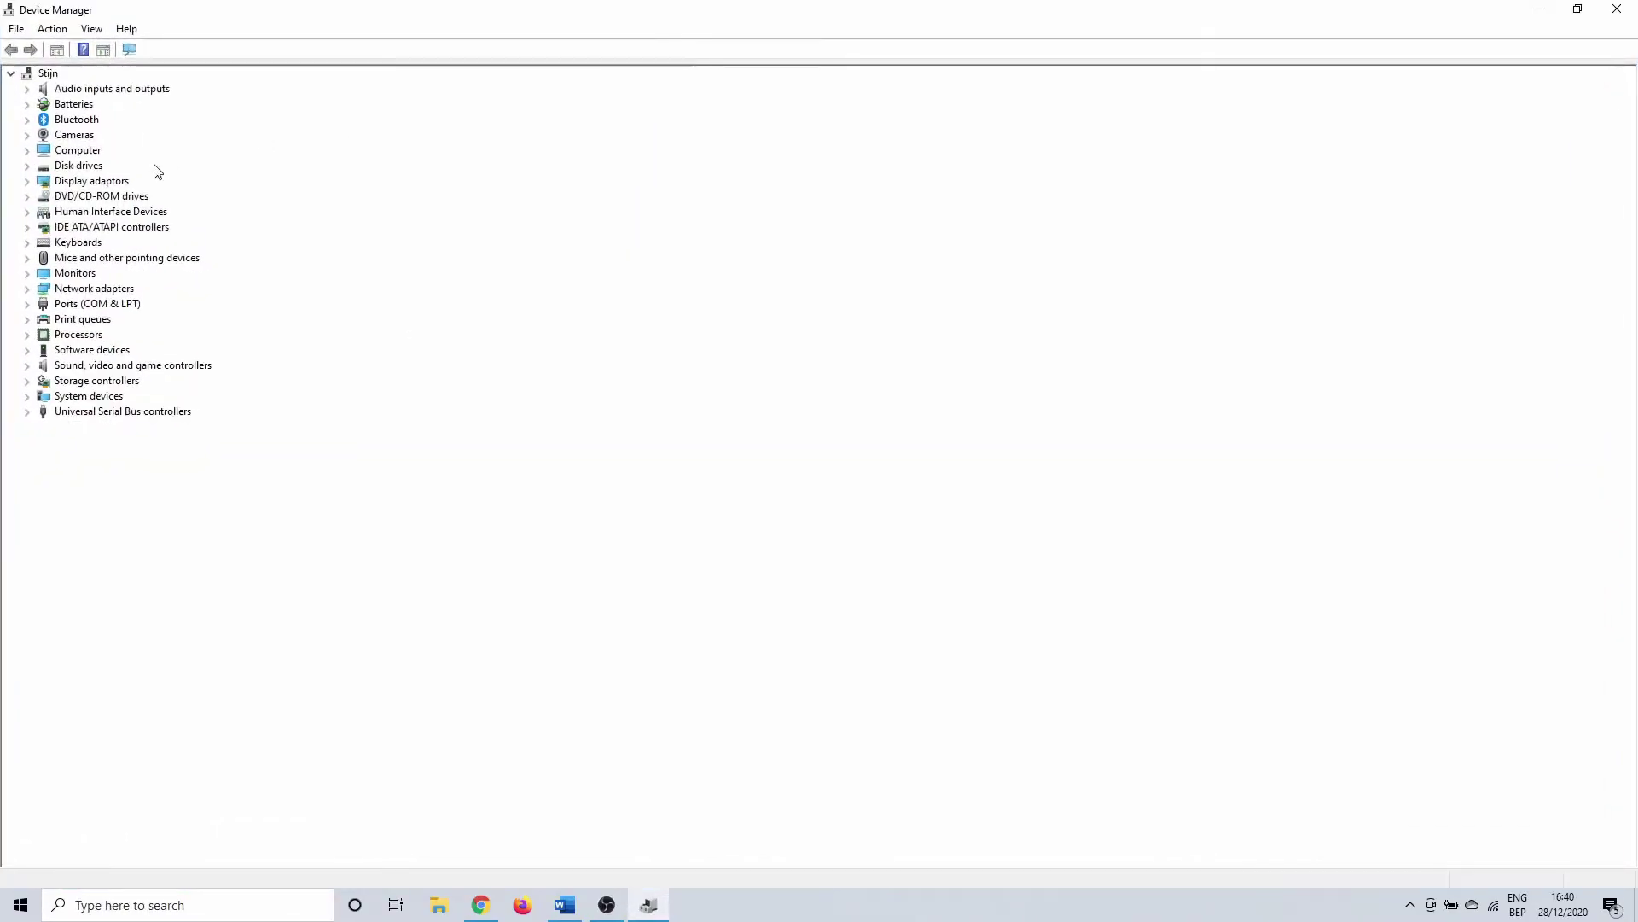
pyautogui.click(27, 120)
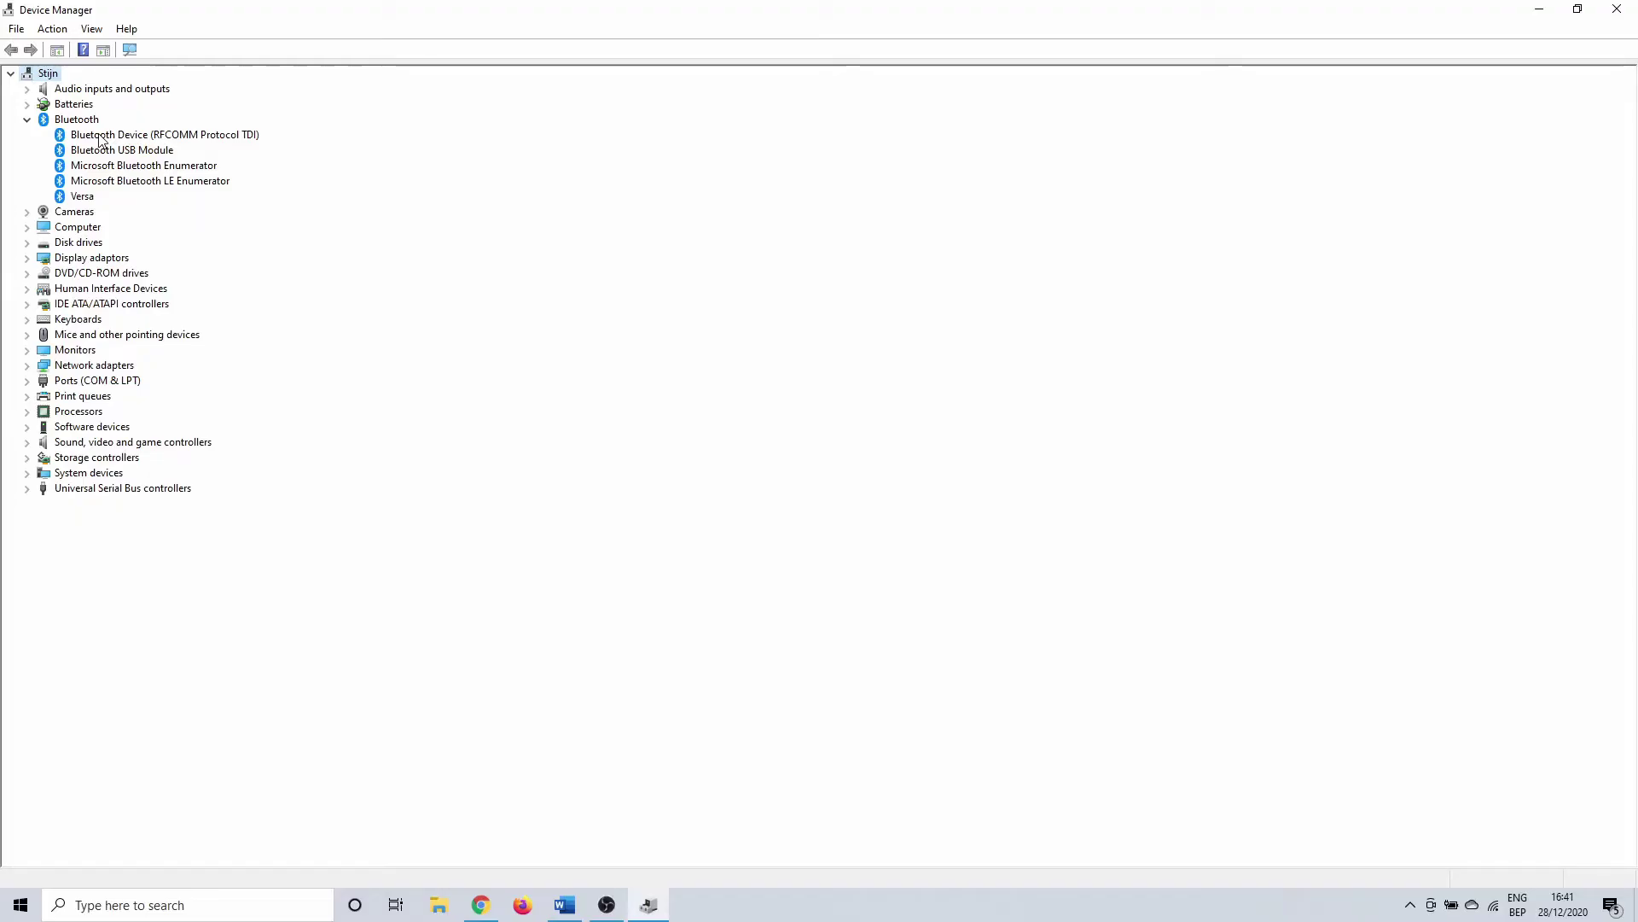
# Step: Search automatically for a newer Bluetooth Device (RFCOMM Protocol TDI) driver, then close Device Manager
pyautogui.rightClick(99, 138)
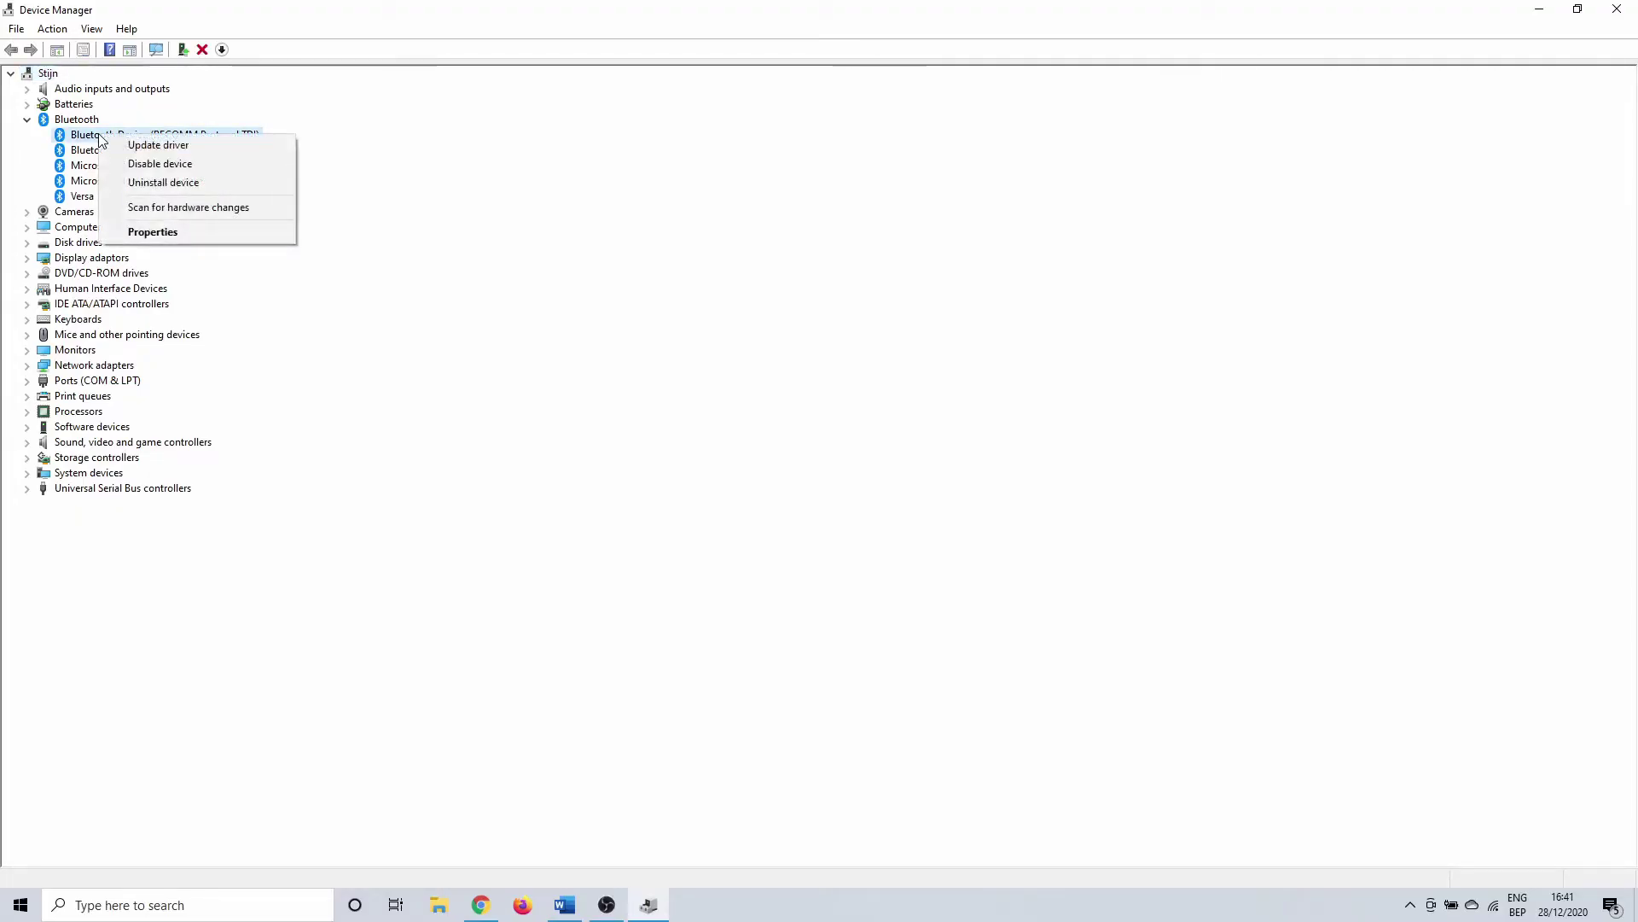
pyautogui.click(145, 148)
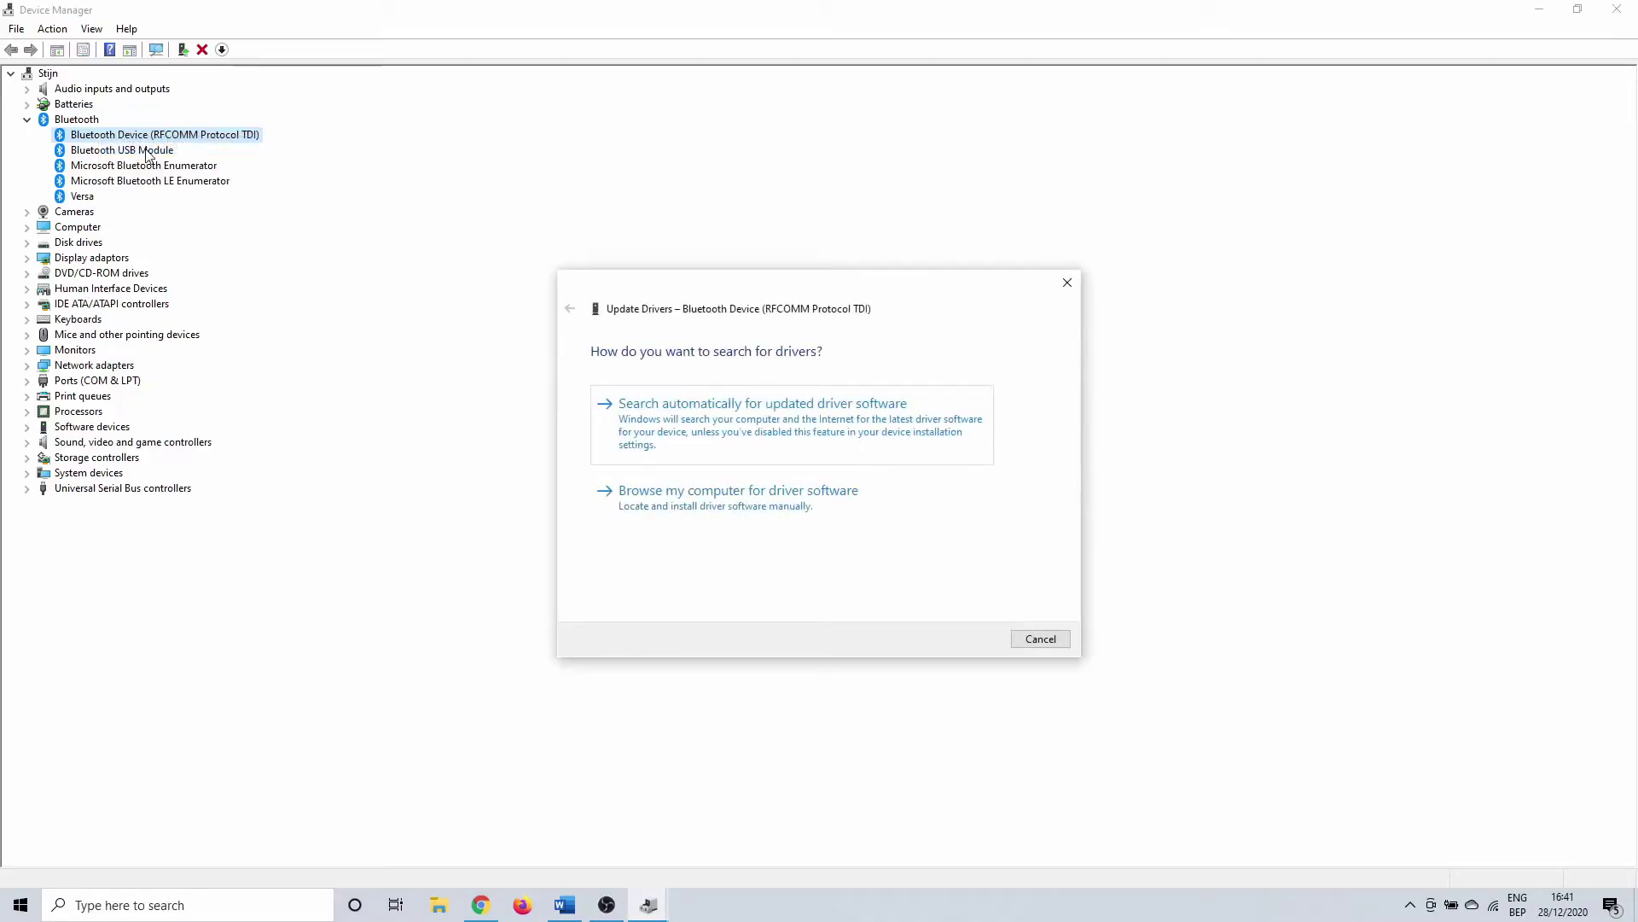
pyautogui.click(655, 415)
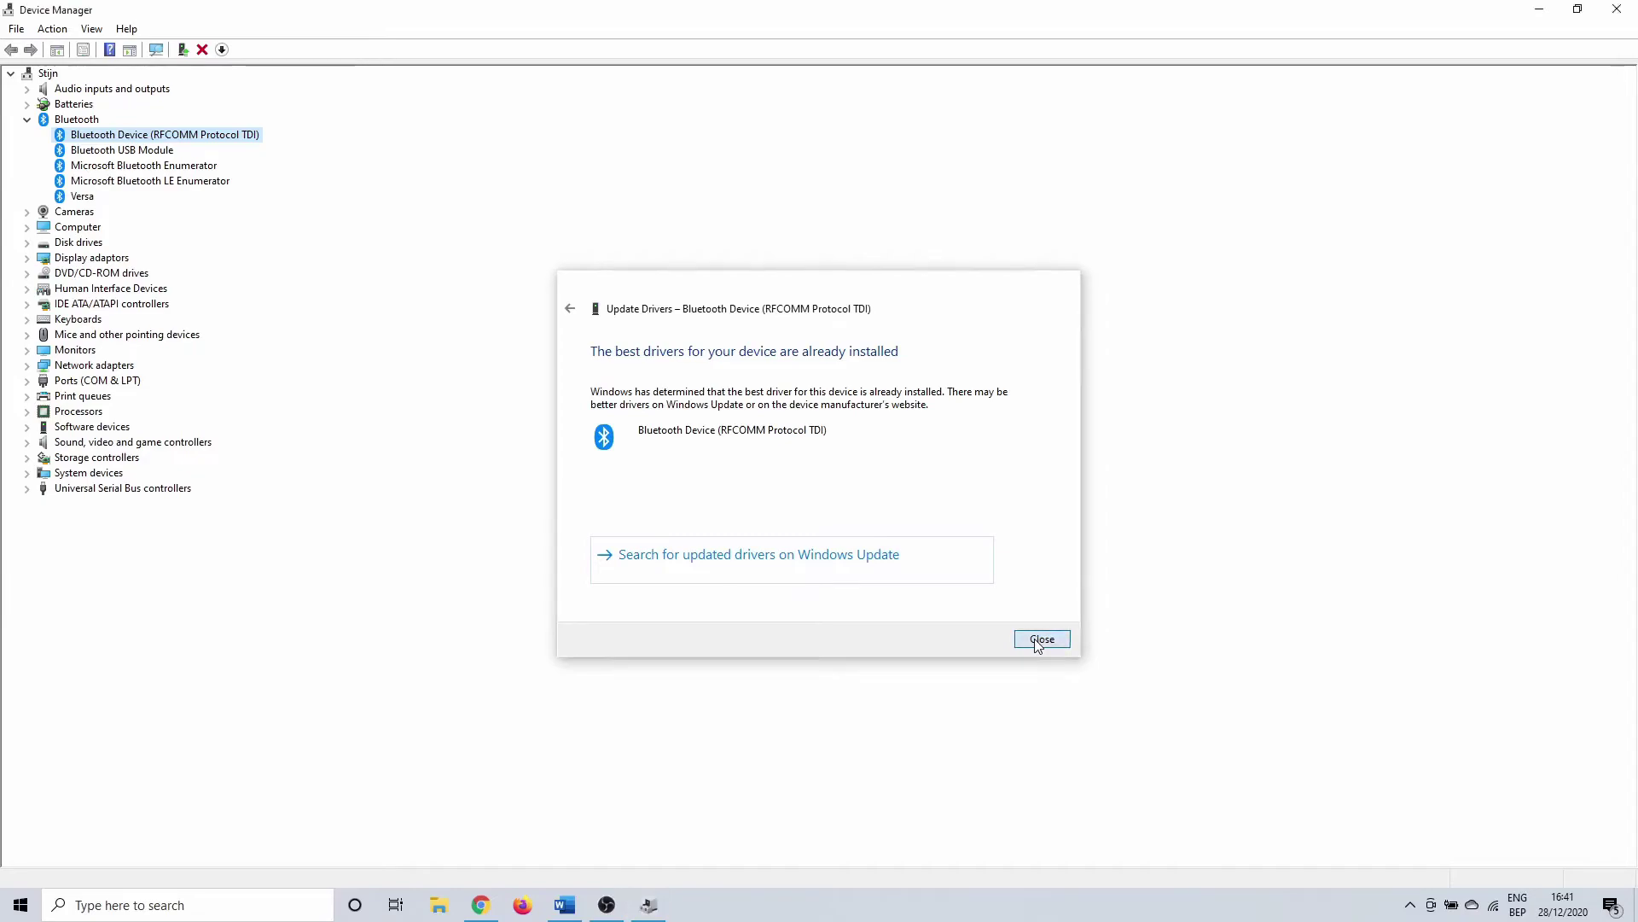
pyautogui.click(1041, 640)
pyautogui.press('Down')
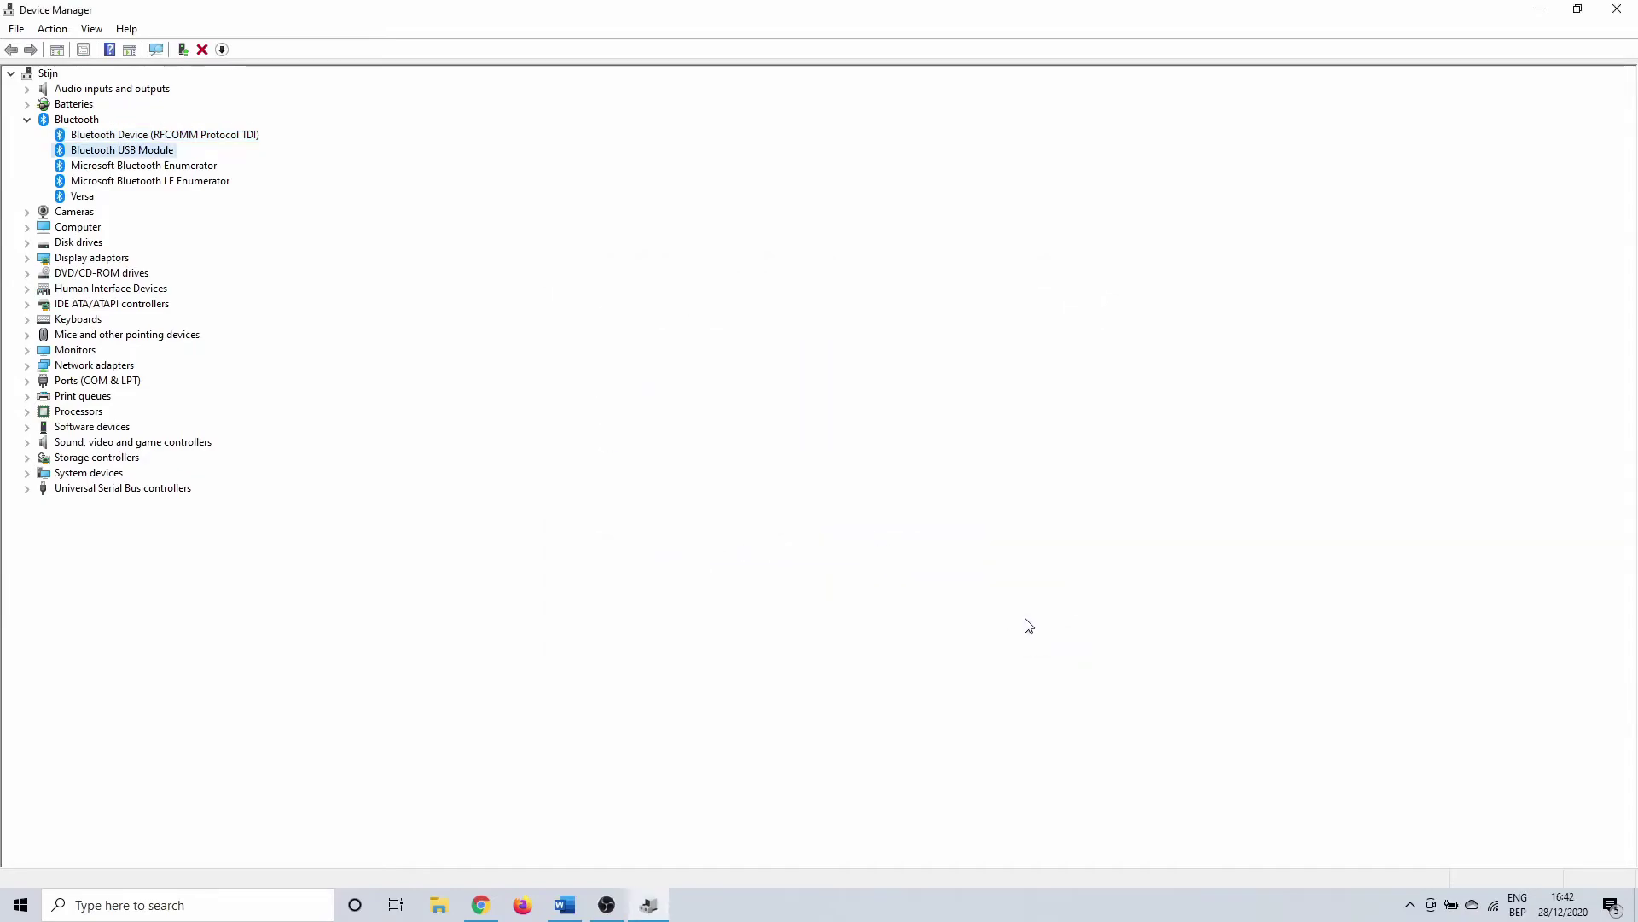
pyautogui.click(1628, 12)
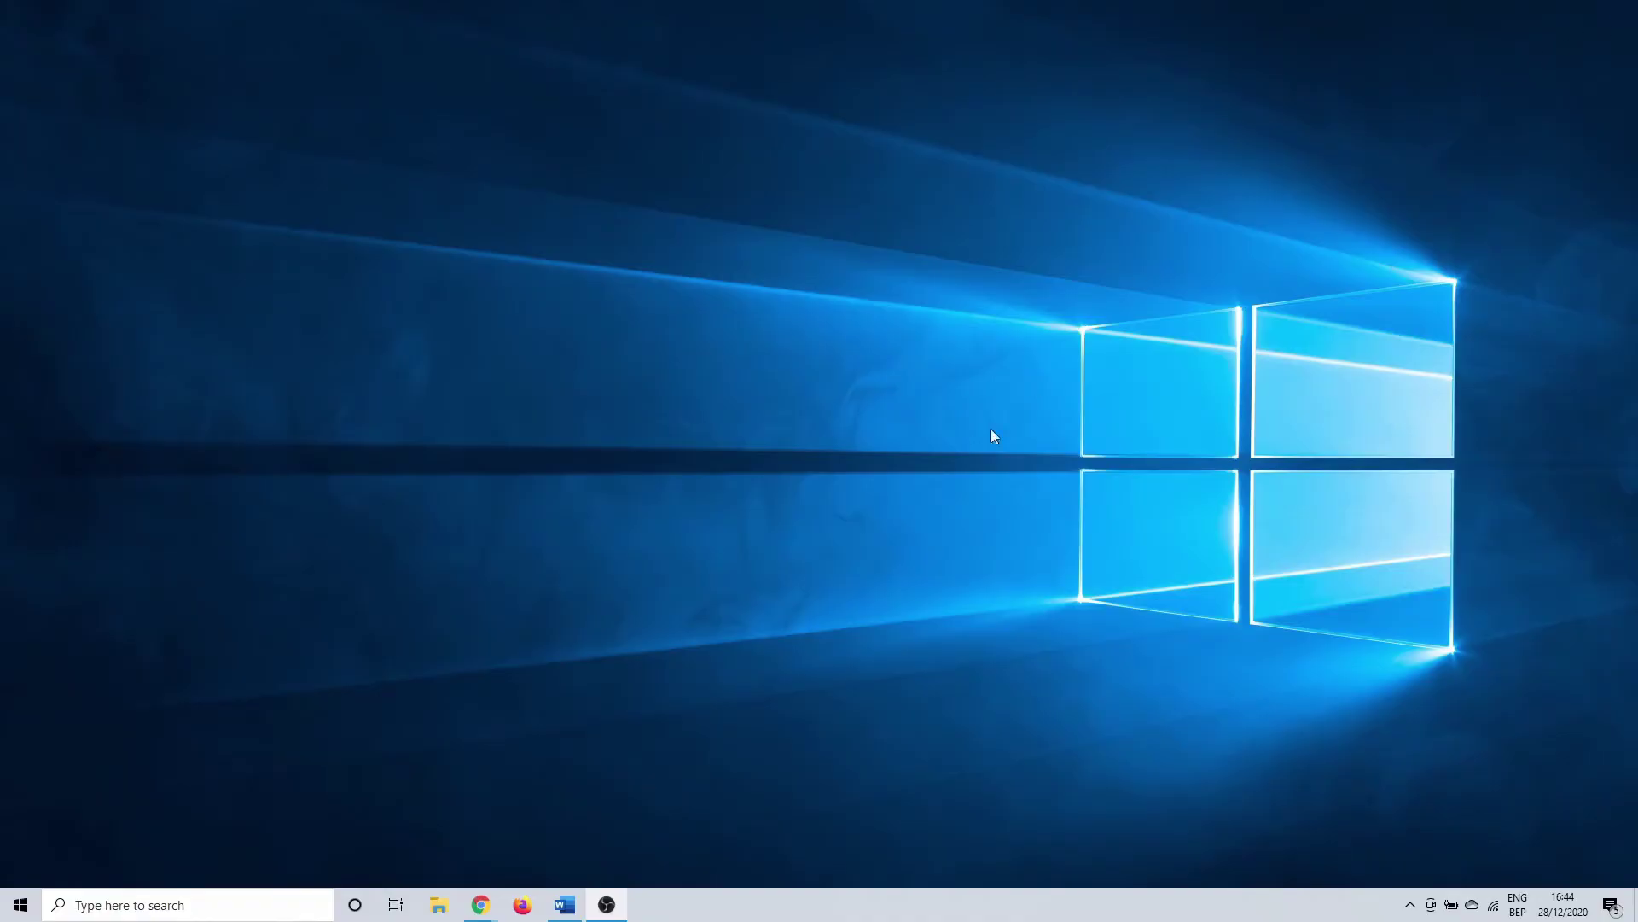
# Step: Switch to the Chrome window showing the Amazon EVEO USB Bluetooth 5.0 adapter page
pyautogui.moveTo(483, 902)
pyautogui.click(506, 877)
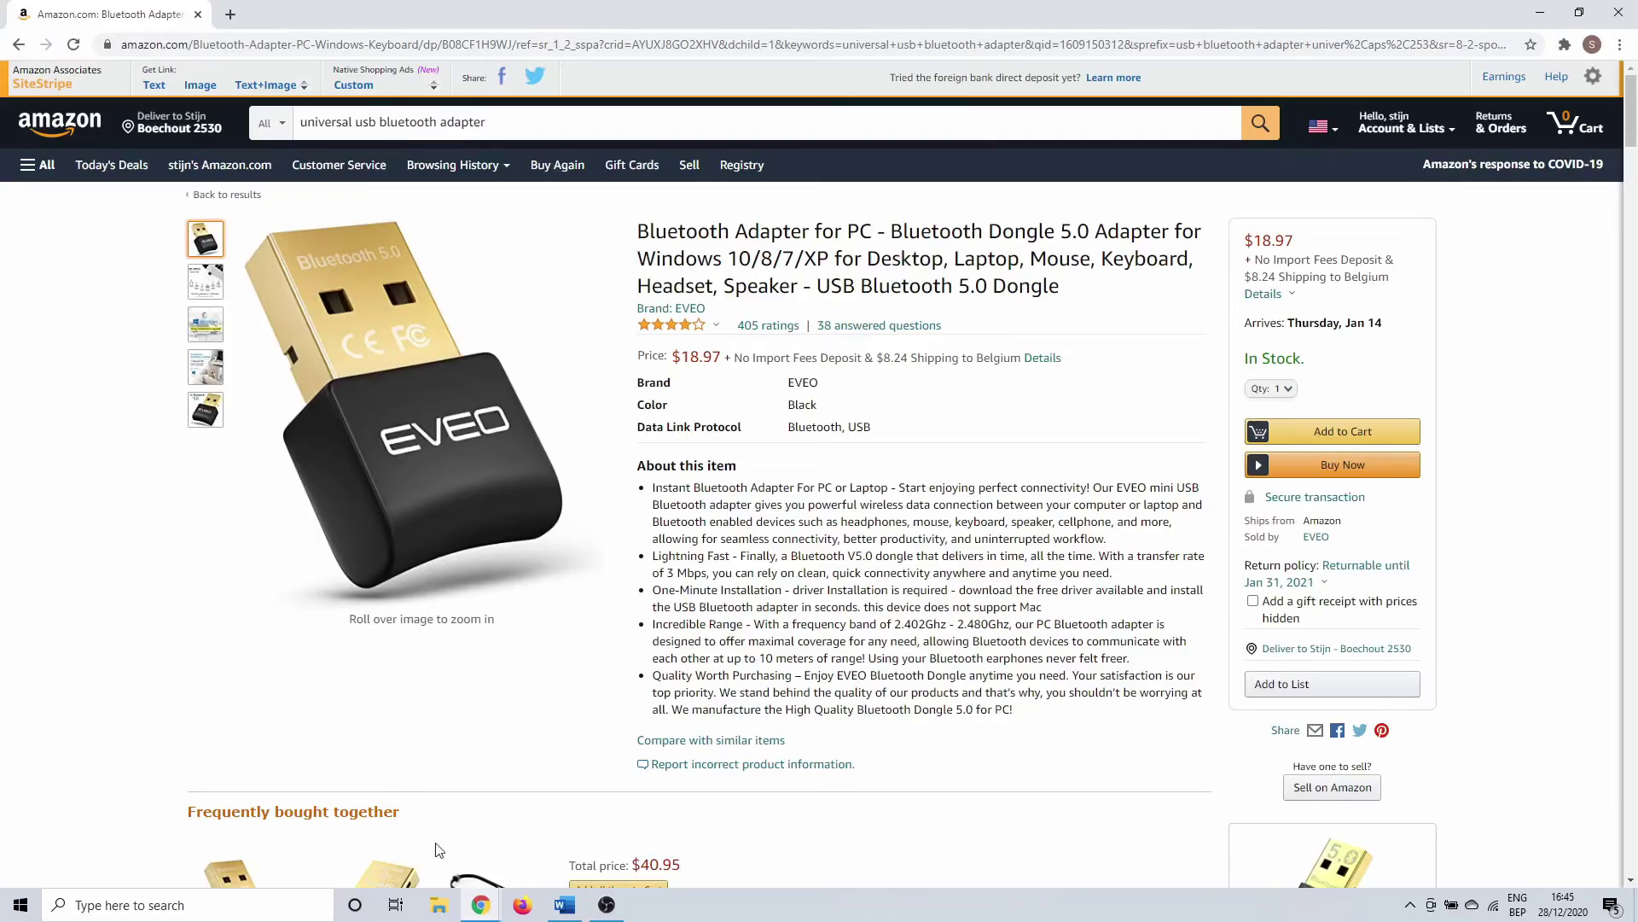
# Step: Open Windows Update settings via an 'updat' search, review pending updates, and close Settings
pyautogui.click(94, 905)
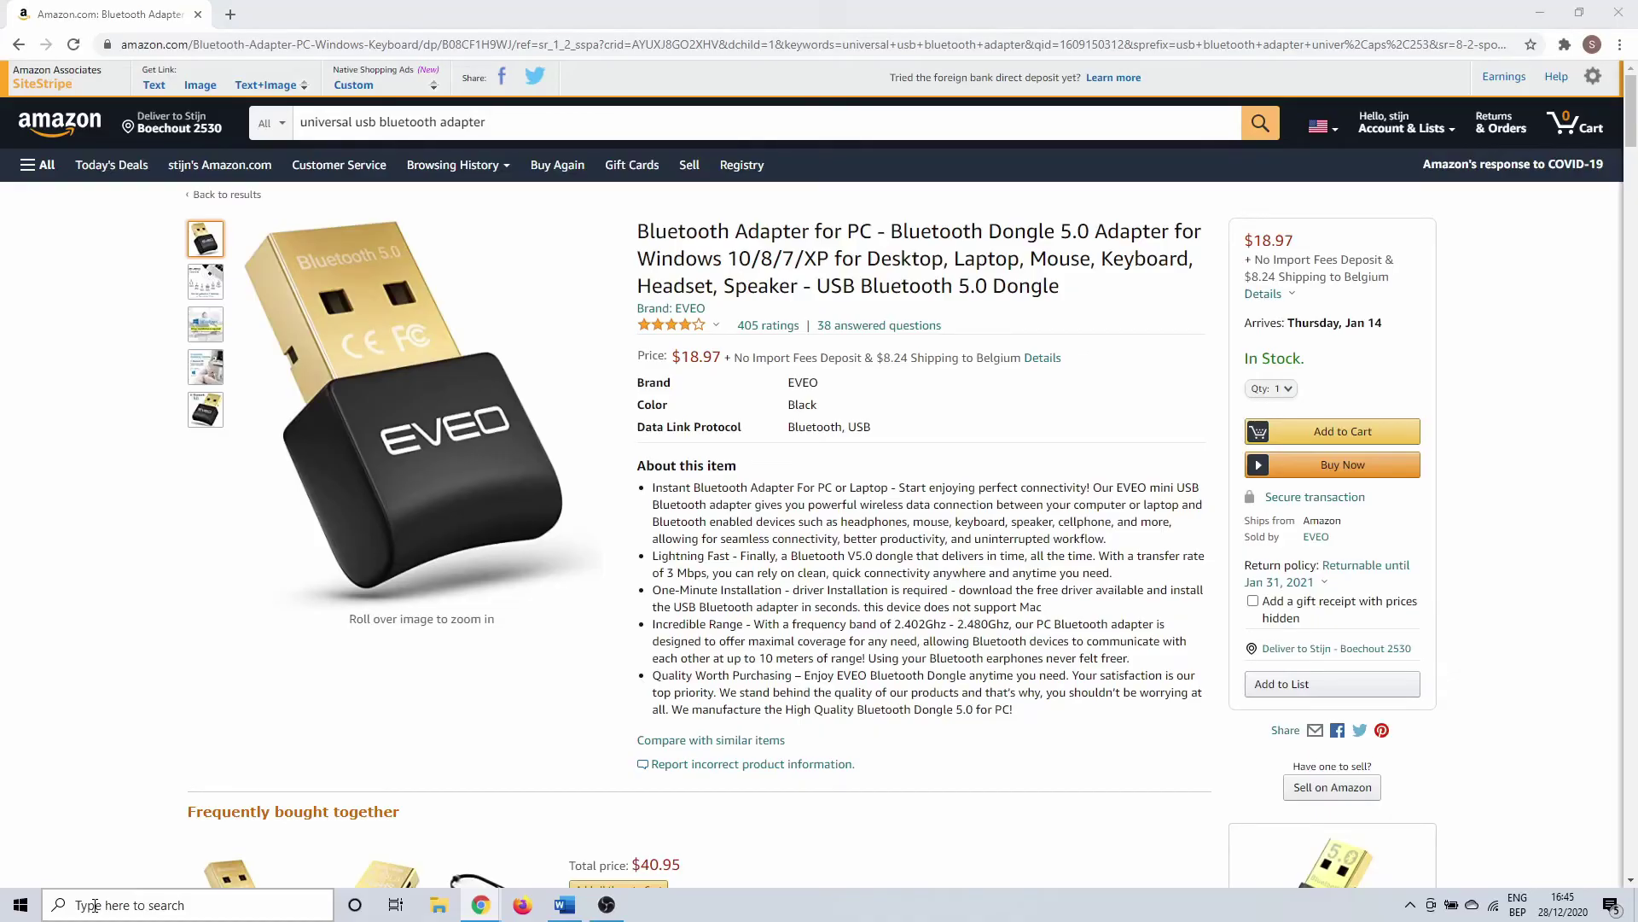
pyautogui.write('up')
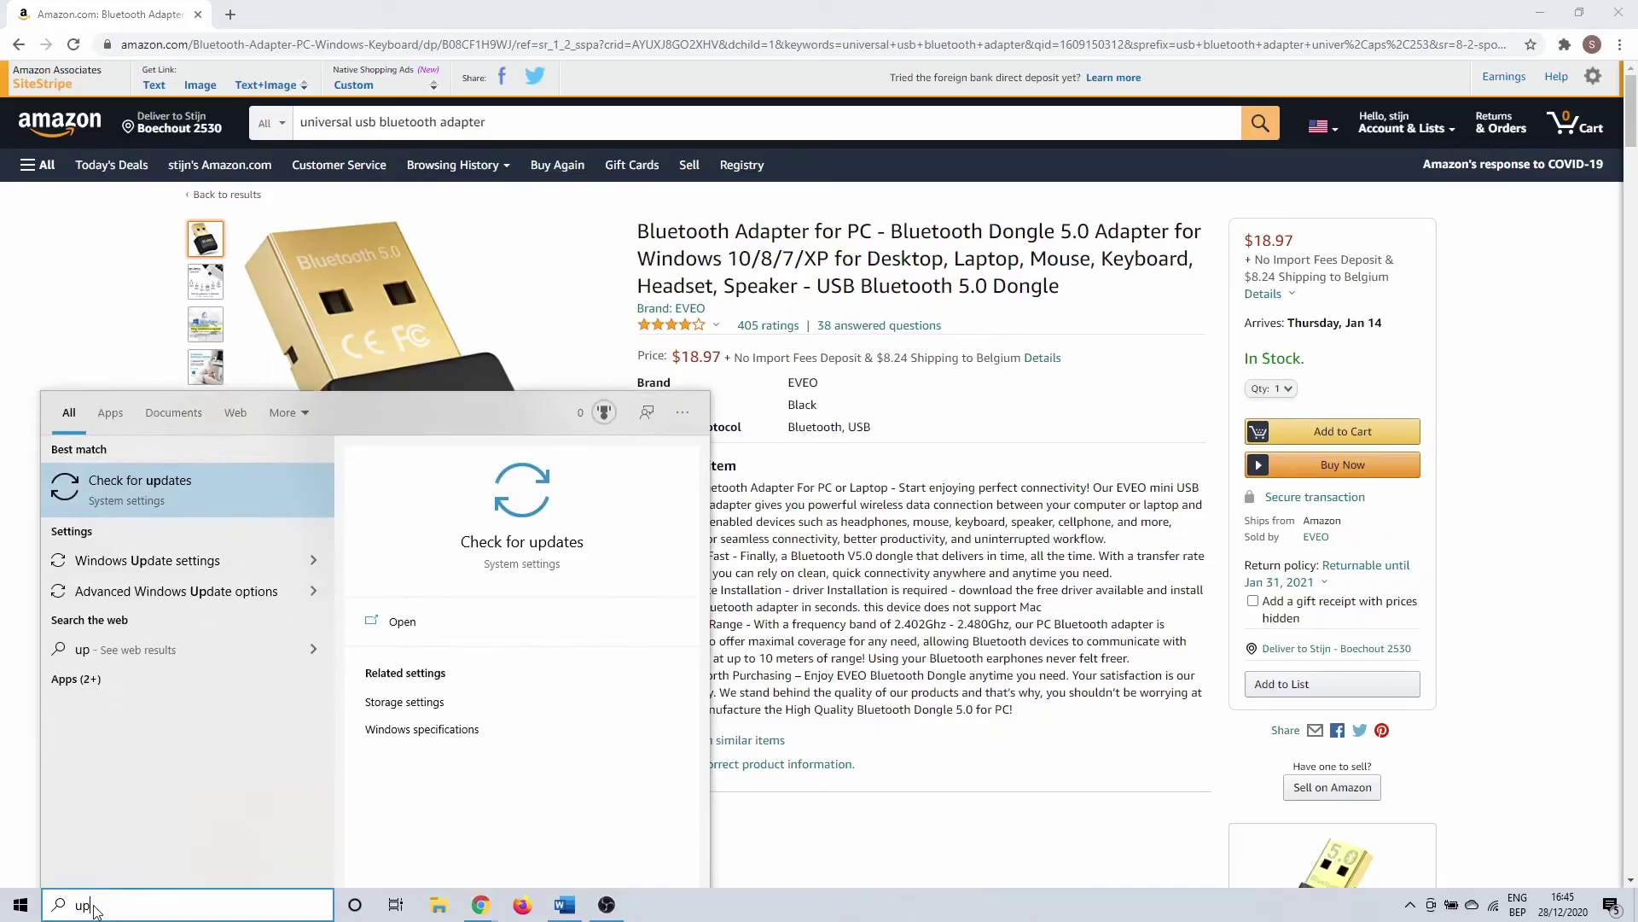
pyautogui.write('dat')
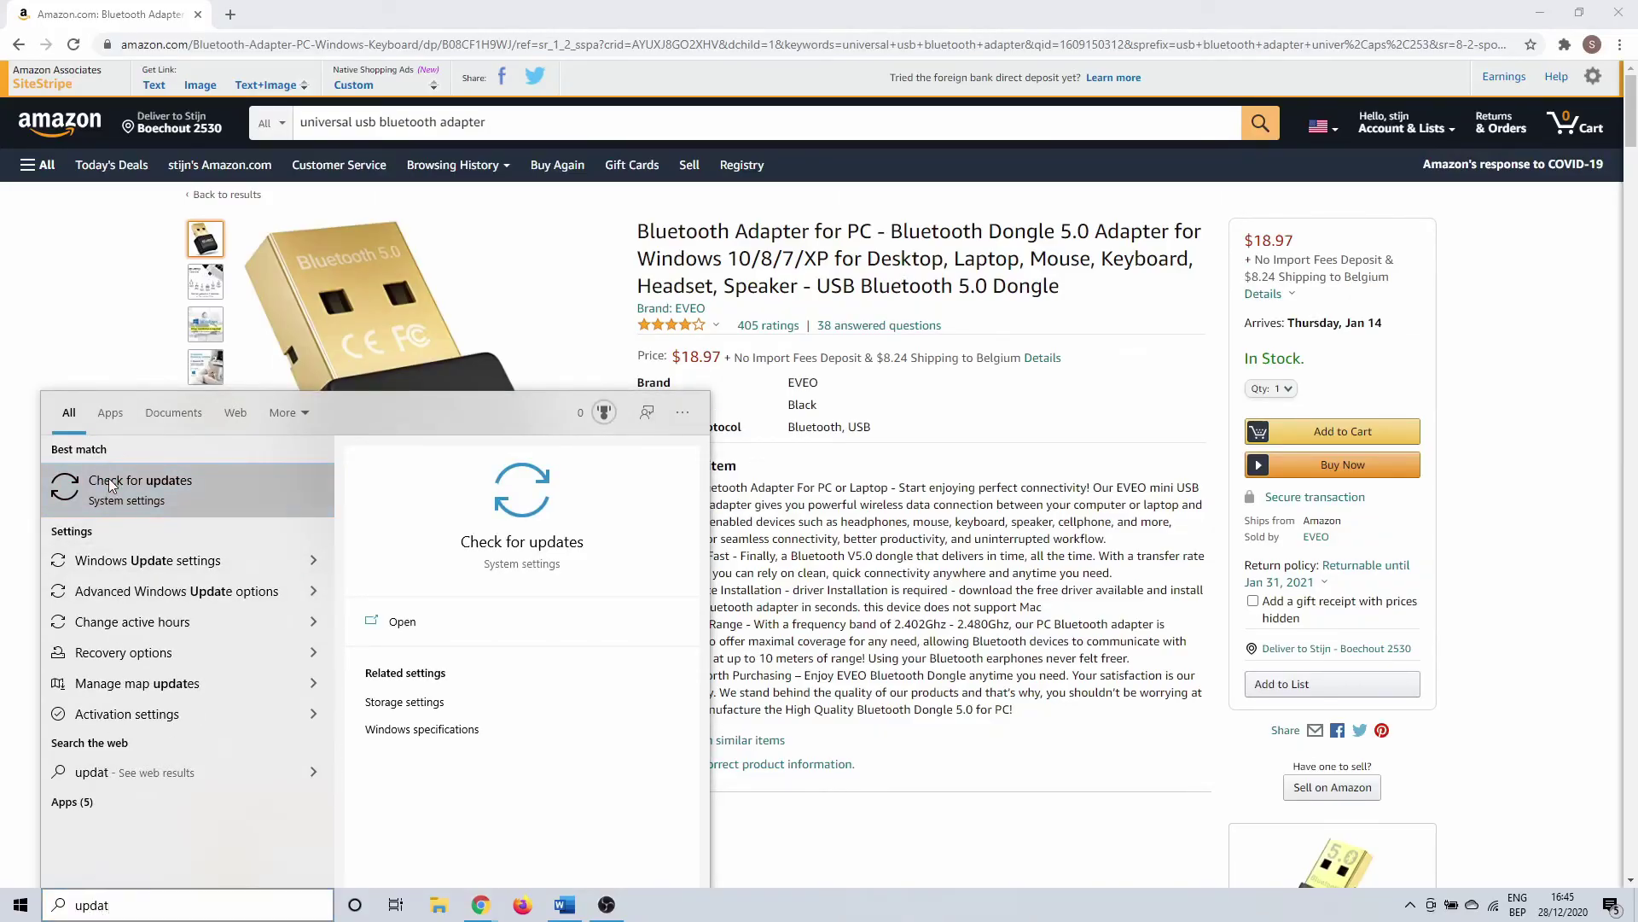
pyautogui.click(110, 484)
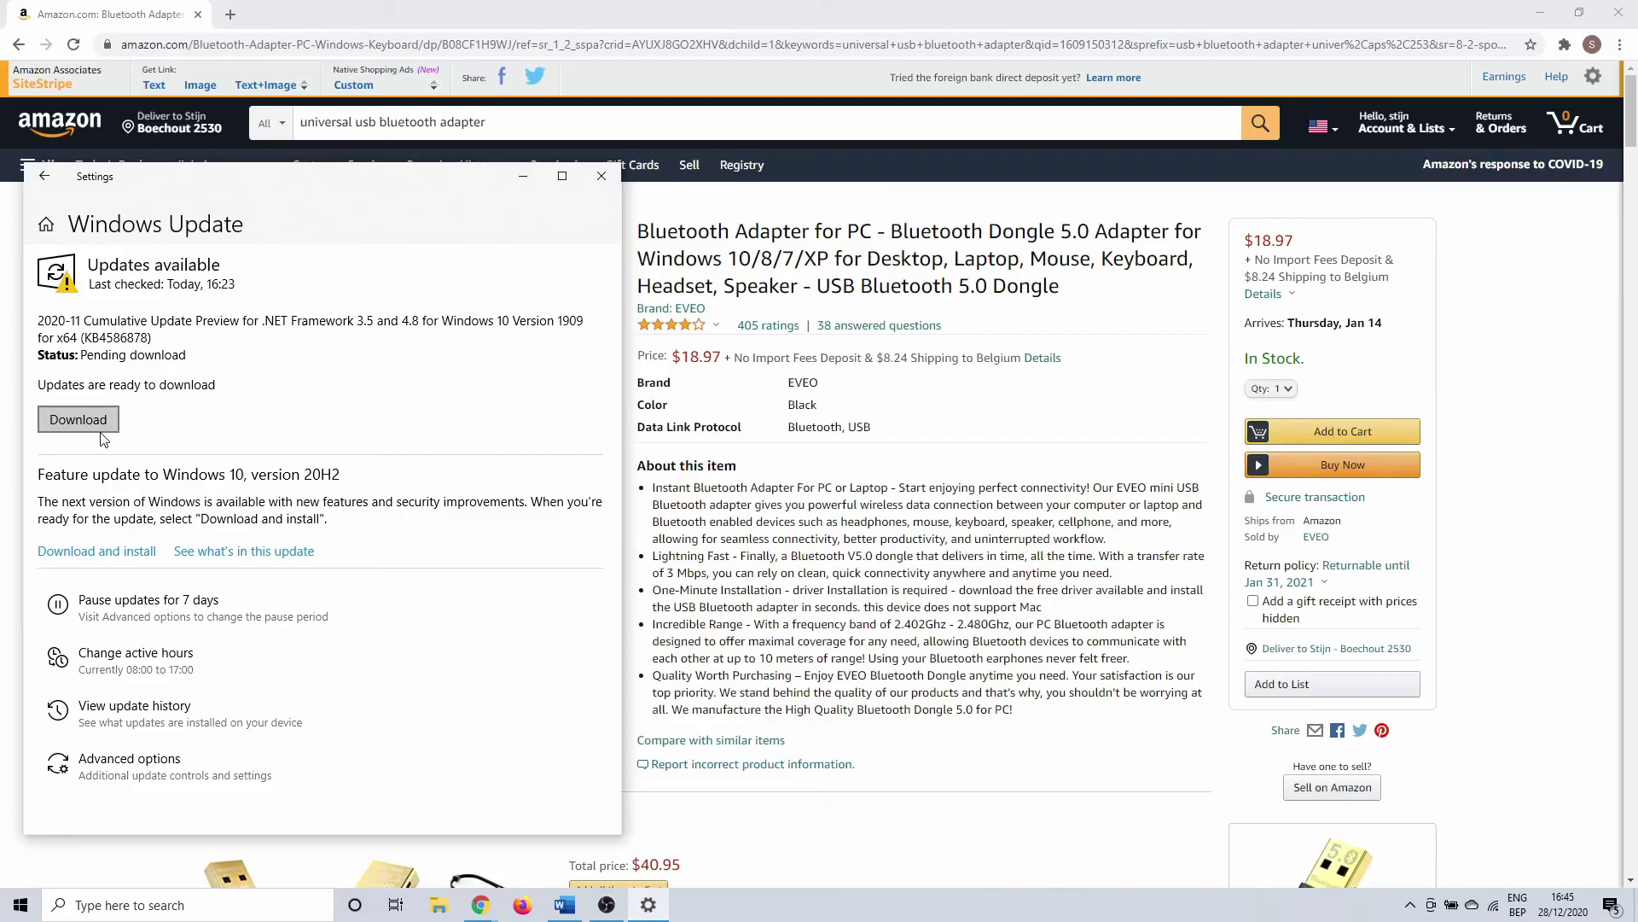
pyautogui.click(602, 176)
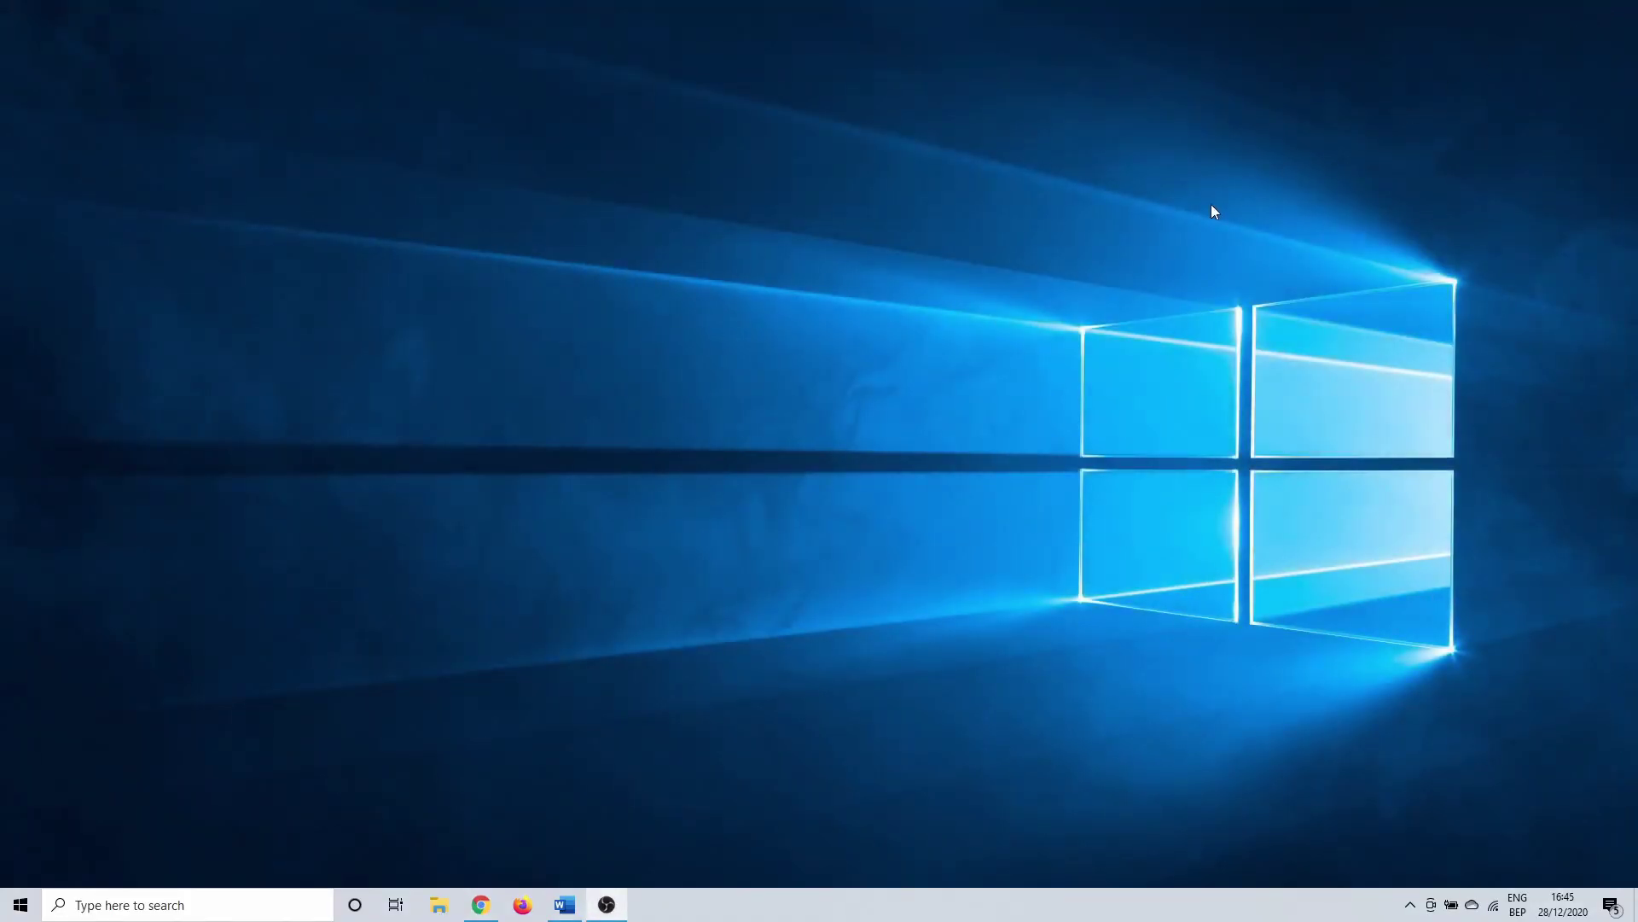